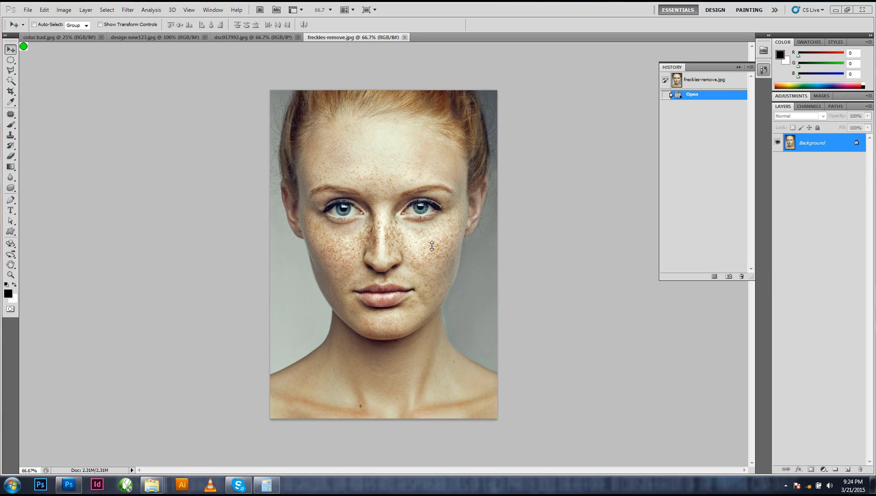
Try the Spot Healing Brush on the freckles beside the nose, undo it, and return to the Move tool.
click(10, 114)
click(9, 116)
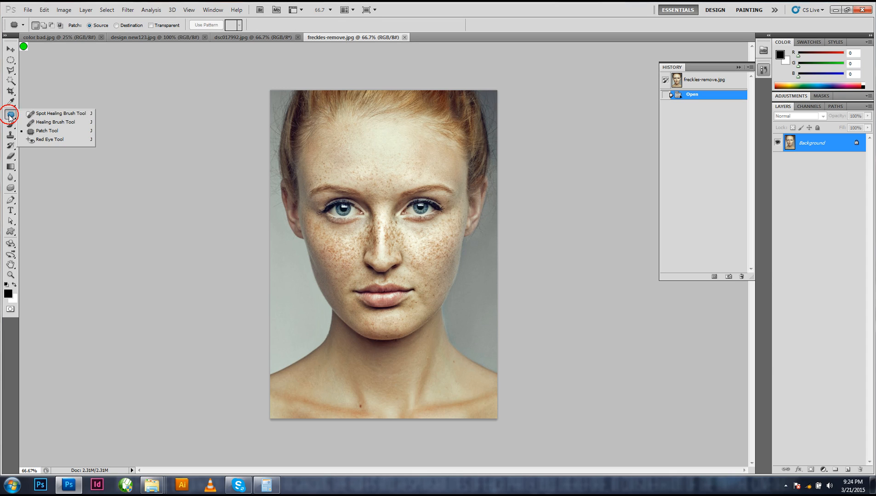
click(61, 115)
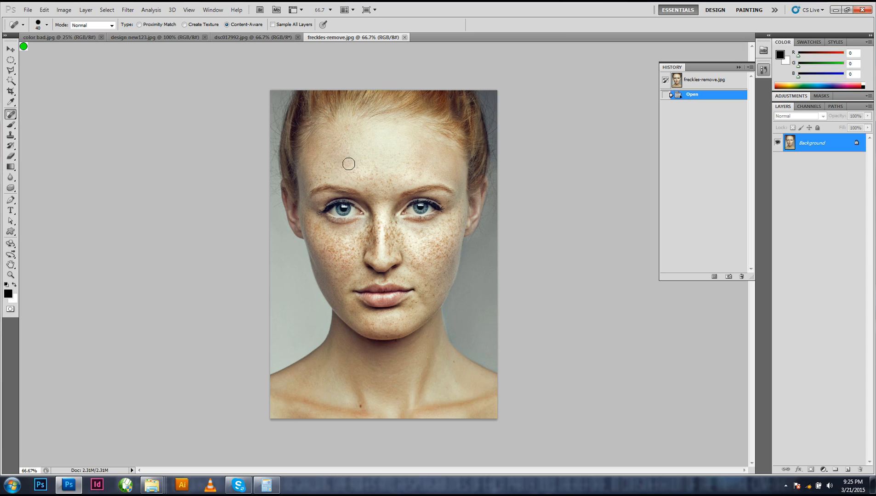
right_click(14, 118)
click(51, 115)
click(363, 238)
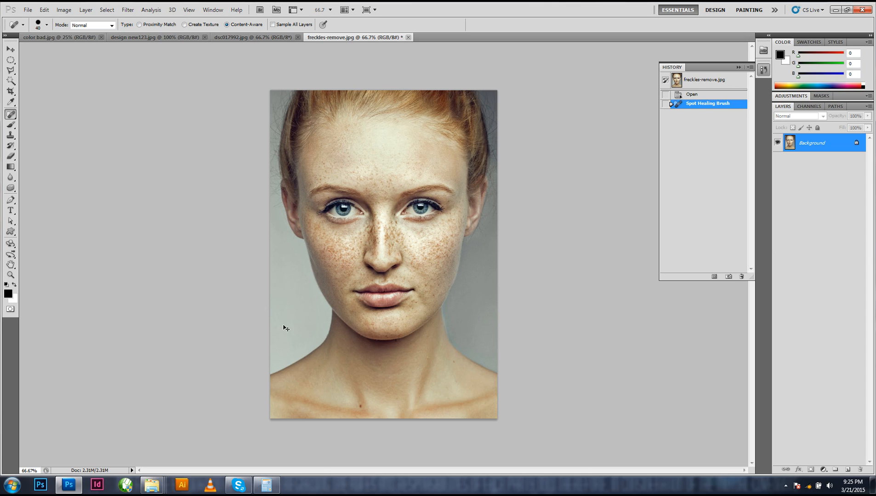
key(ctrl+z)
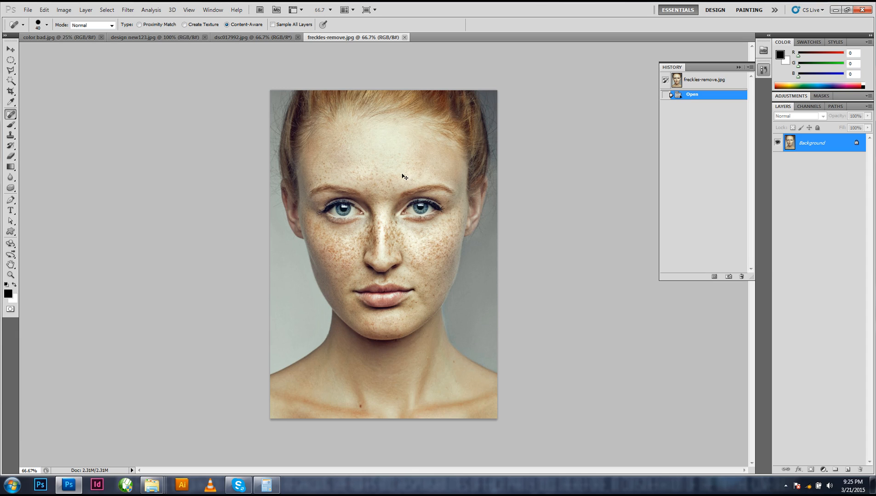
key(v)
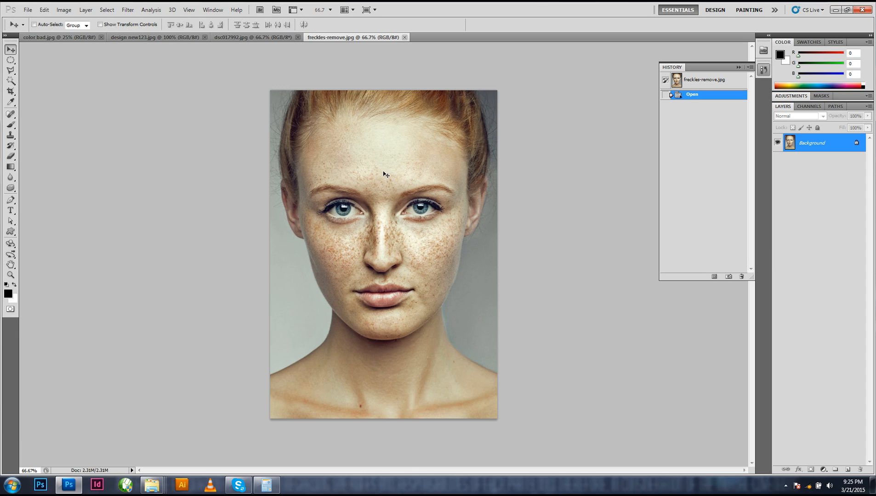
Duplicate the Background layer and rename the copy "edit".
drag(813, 150, 848, 469)
double_click(816, 145)
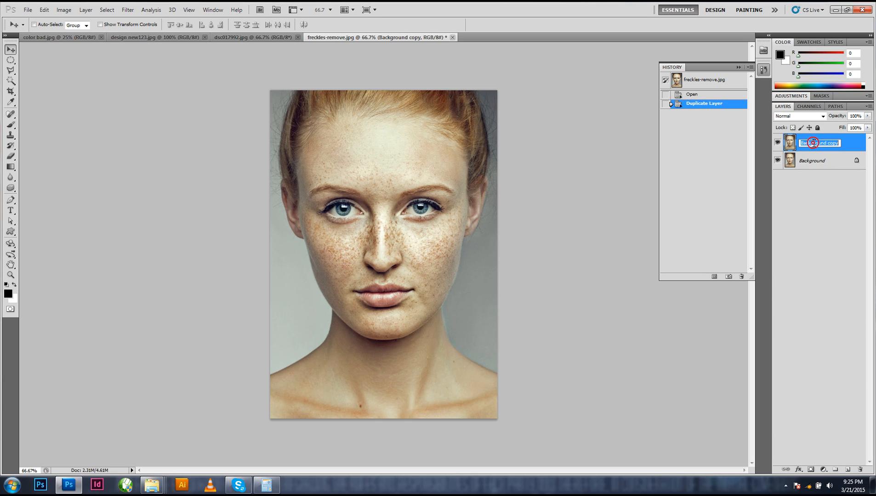
text(edity)
key(BackSpace)
click(824, 214)
click(805, 144)
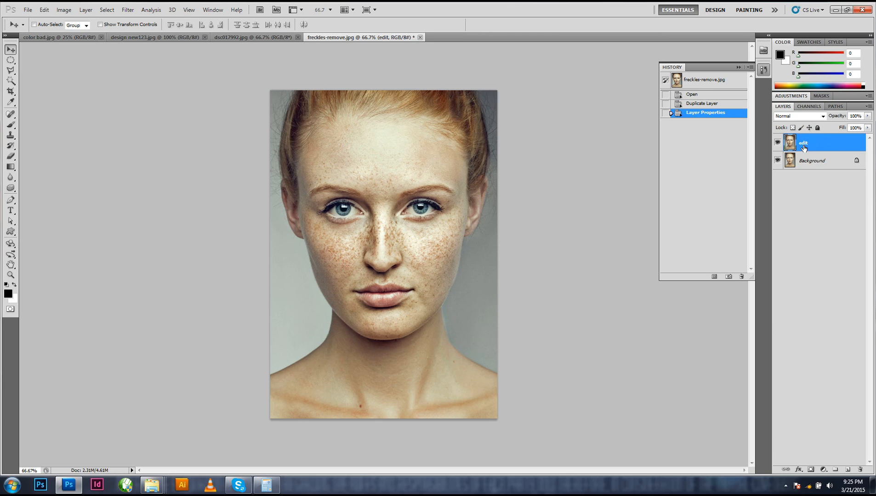
Duplicate the edit layer and apply a Surface Blur with radius 7 pixels and threshold 53 levels to the copy.
drag(806, 144, 849, 470)
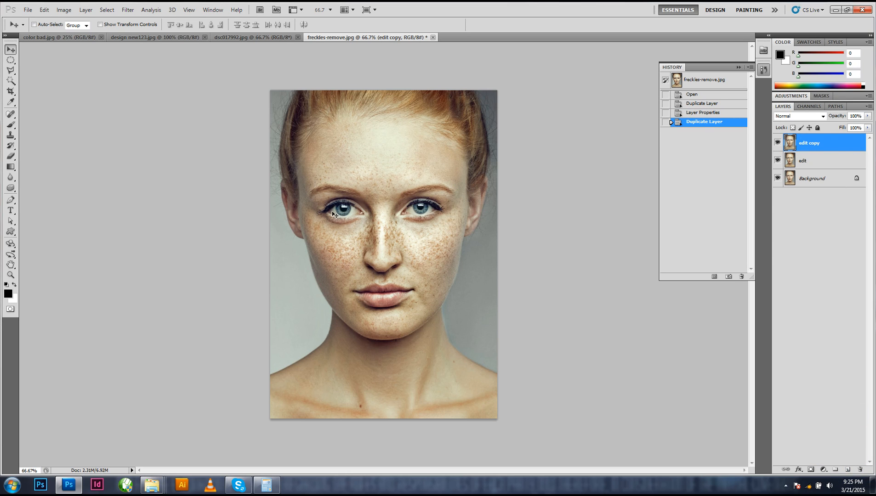
drag(356, 185, 362, 188)
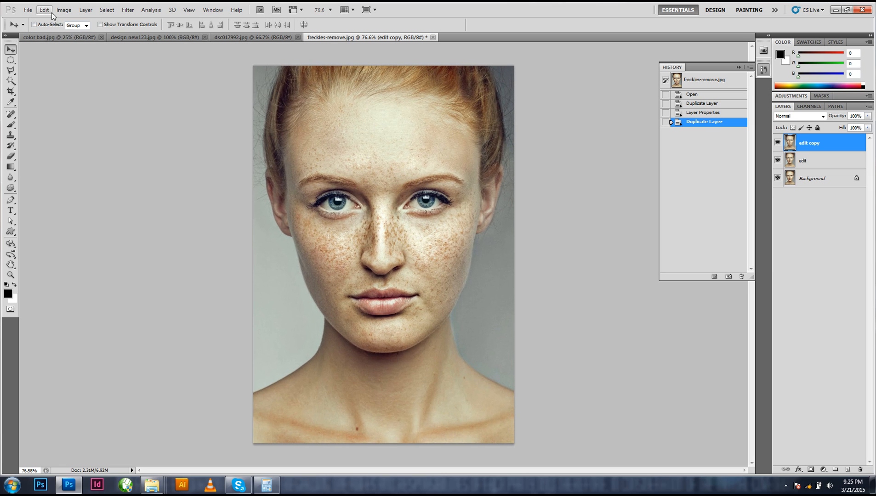
click(128, 10)
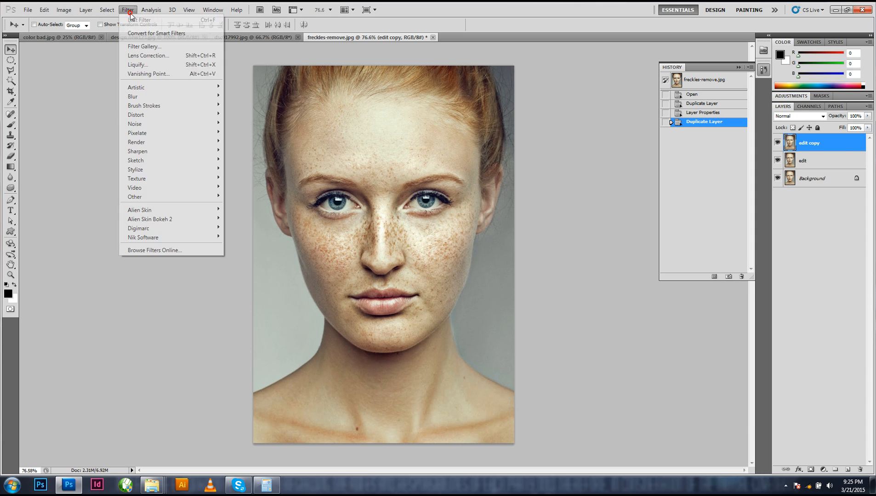
click(153, 97)
click(244, 187)
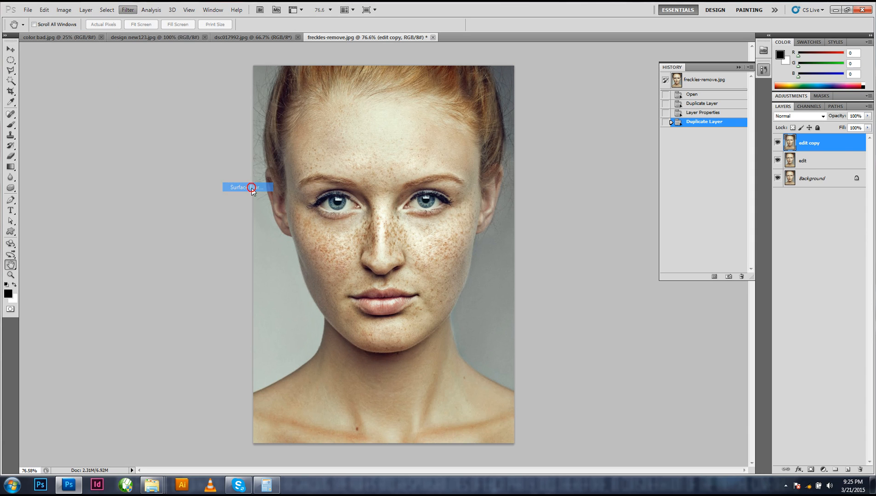
drag(437, 74, 518, 90)
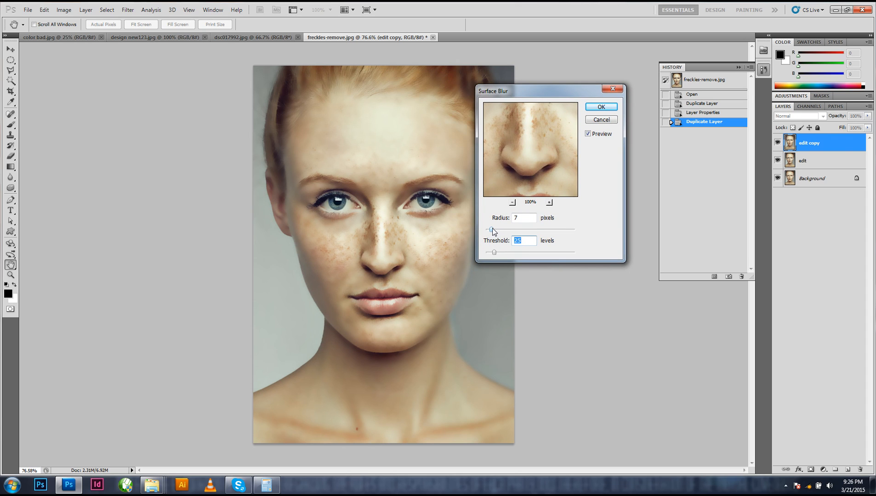
drag(492, 231, 492, 230)
drag(495, 253, 502, 255)
drag(503, 253, 502, 255)
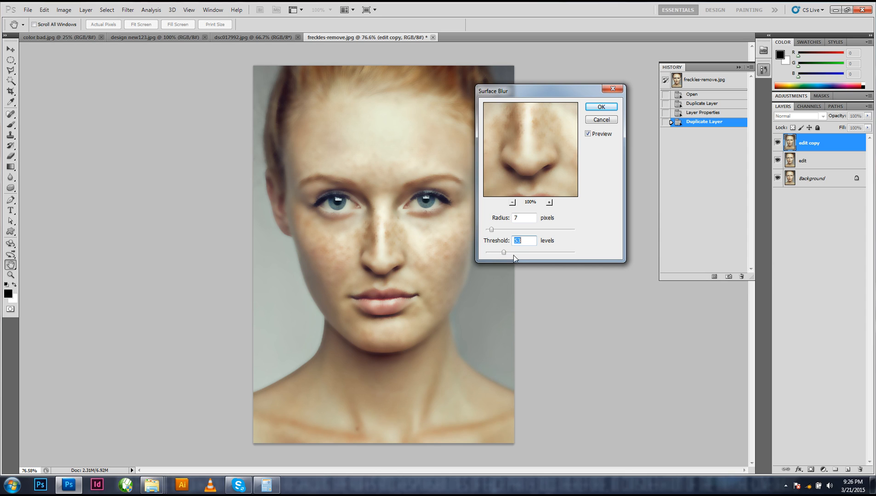
click(600, 108)
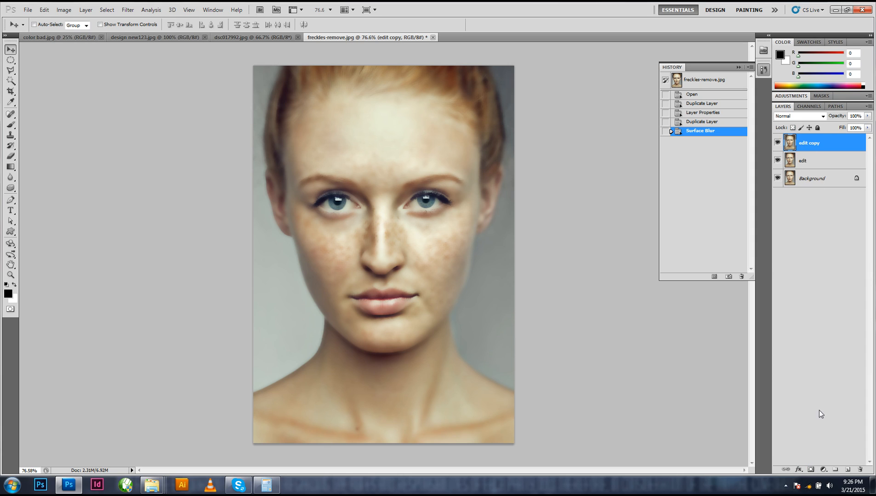
Add a white layer mask to the blurred edit copy layer and choose a soft round brush with black paint.
click(811, 469)
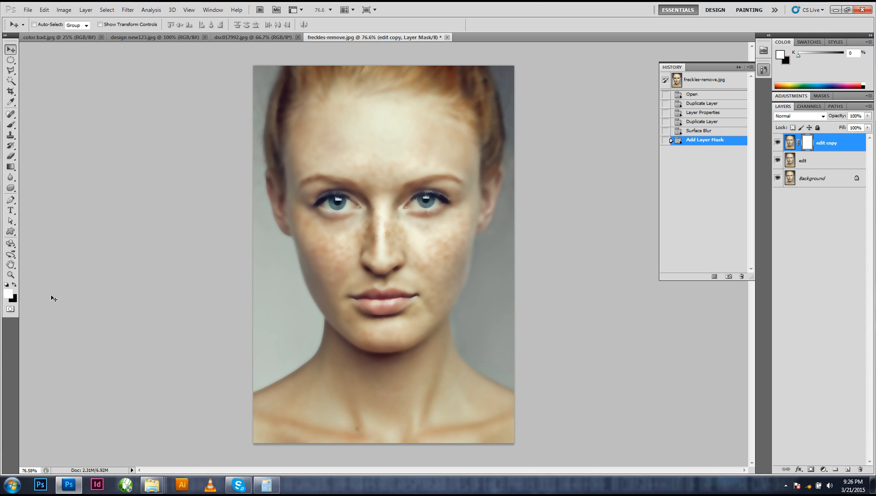
key(x)
key(b)
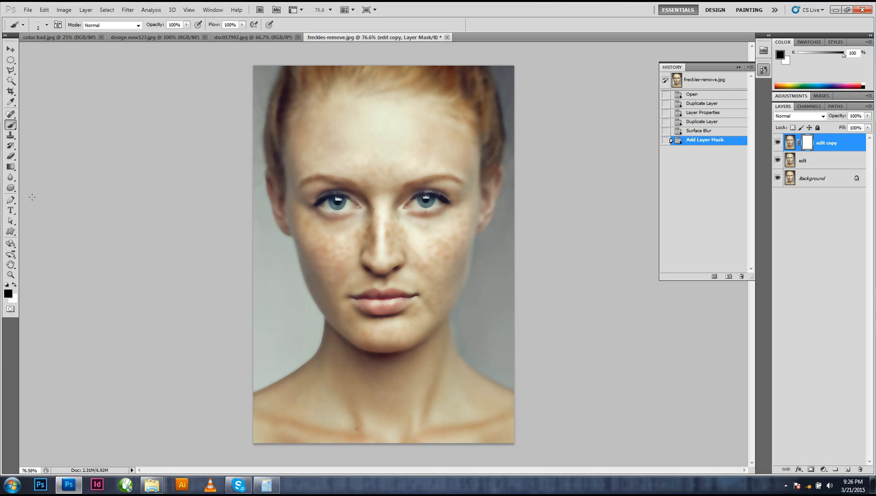
click(47, 26)
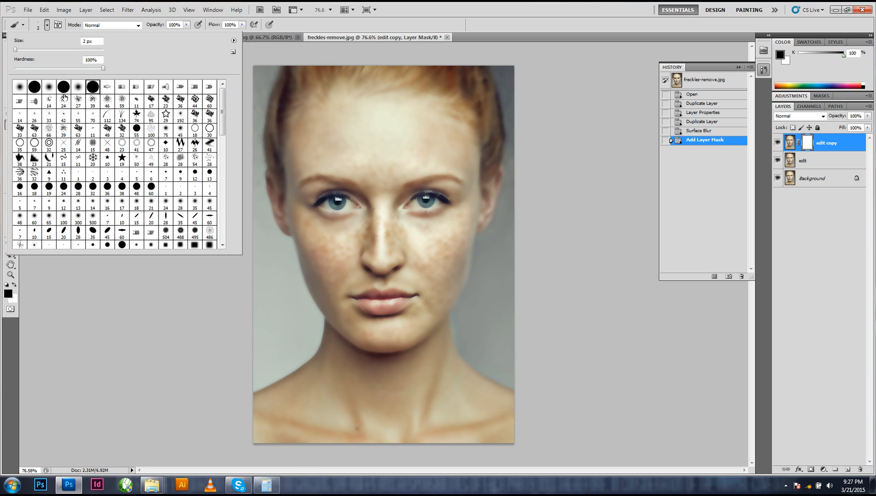
click(78, 88)
click(440, 6)
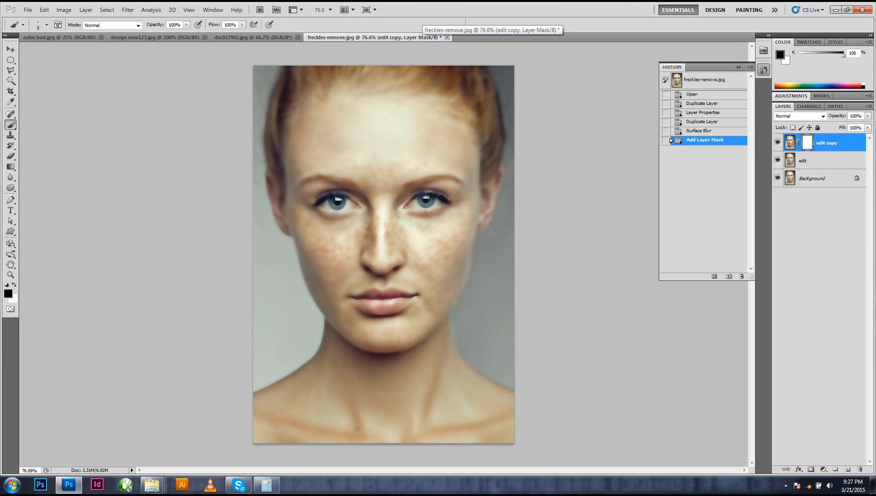
Enlarge the soft brush to 90 px and paint black on the mask over the eye on the portrait's right side.
key(bracketright)
key(bracketright)
key(bracketright)
key(bracketright)
key(bracketright)
key(bracketright)
key(bracketright)
key(bracketright)
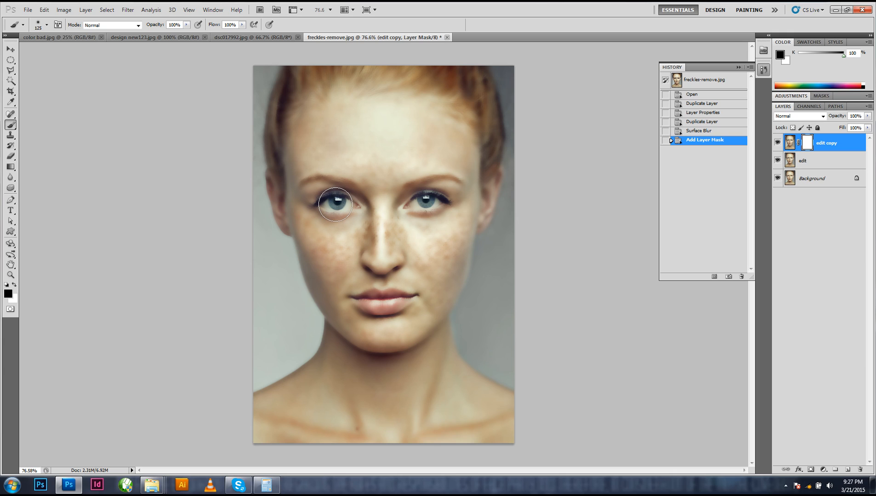
drag(335, 205, 336, 204)
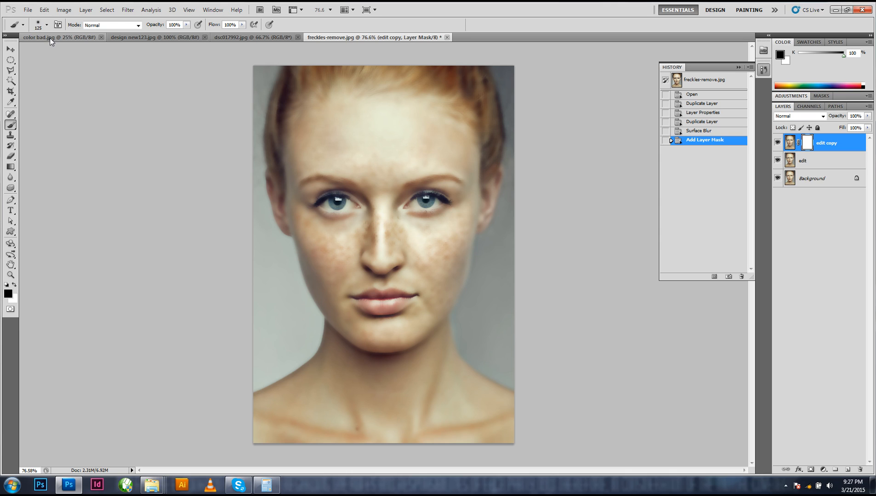
key(bracketright)
key(bracketright)
key(bracketright)
key(bracketright)
key(bracketleft)
key(bracketleft)
key(bracketleft)
key(bracketleft)
key(bracketleft)
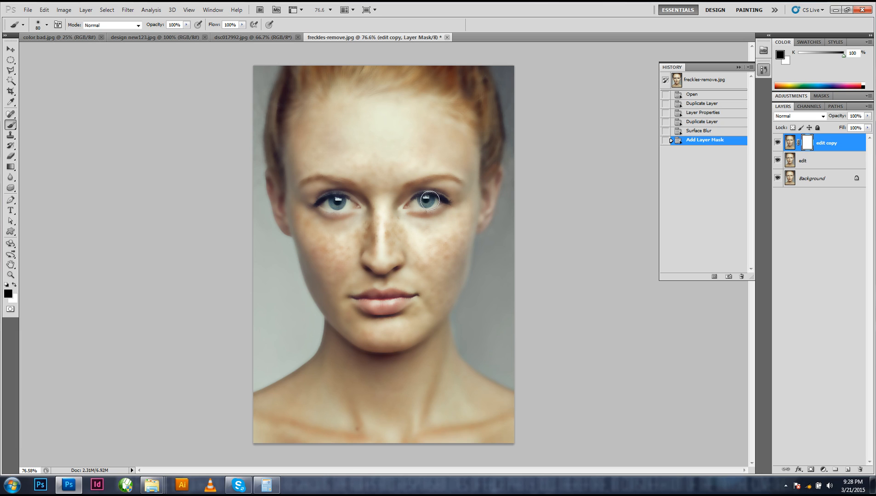
key(bracketright)
mouse_move(434, 199)
mouse_down()
mouse_move(413, 204)
mouse_move(440, 201)
mouse_up()
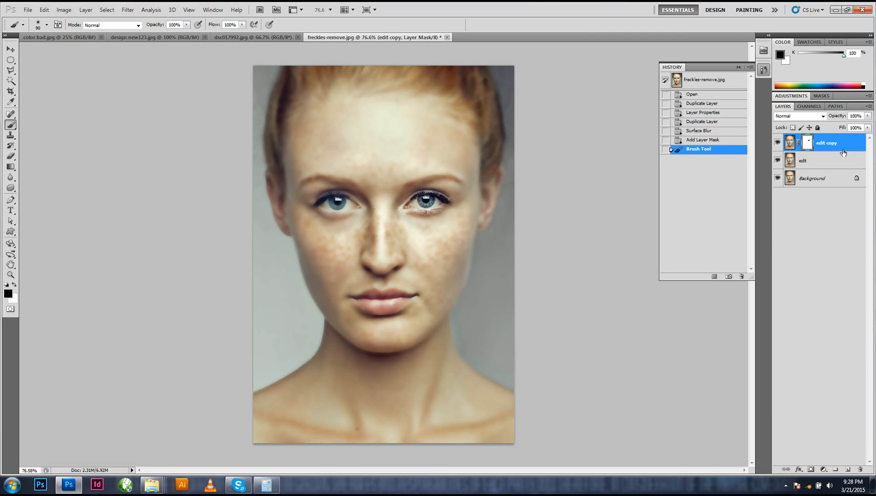
Set the edit copy layer's opacity to 88% and paint its mask black over the eye on the portrait's left side.
click(867, 116)
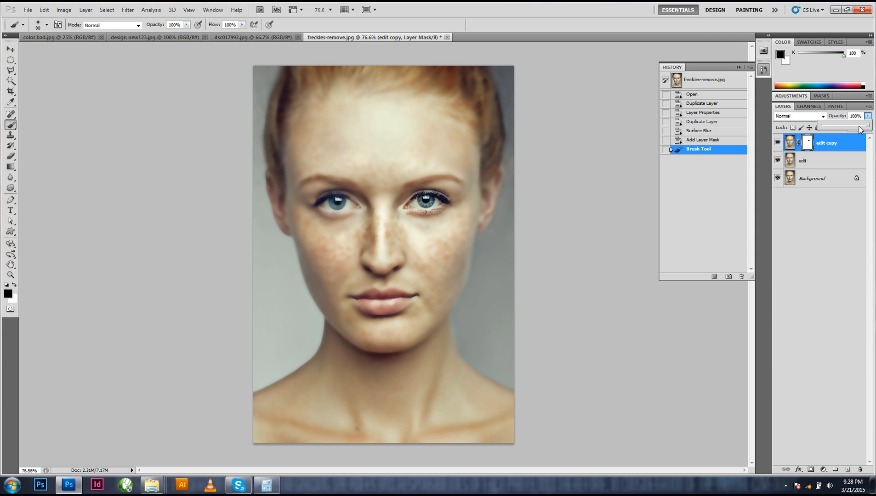
drag(867, 126, 851, 132)
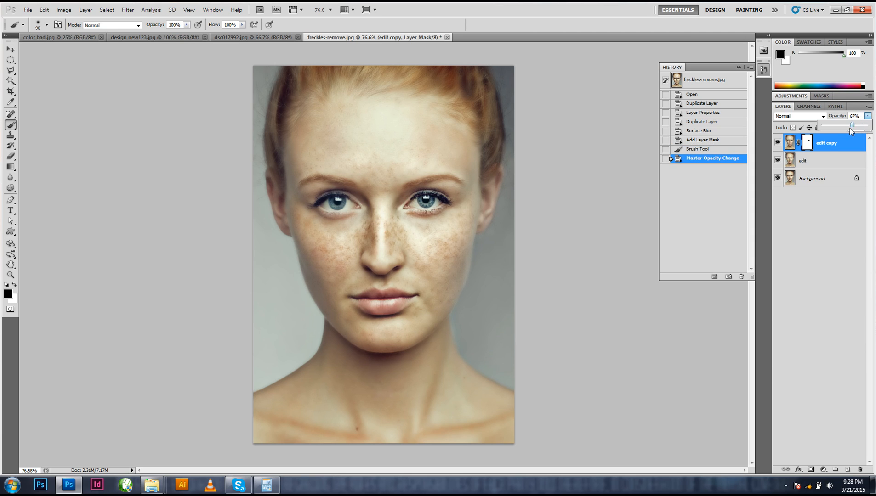
click(830, 143)
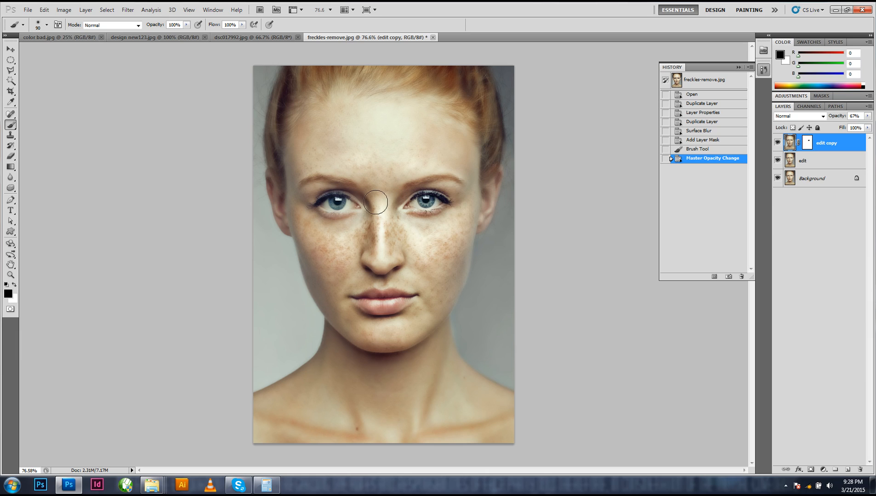
click(868, 115)
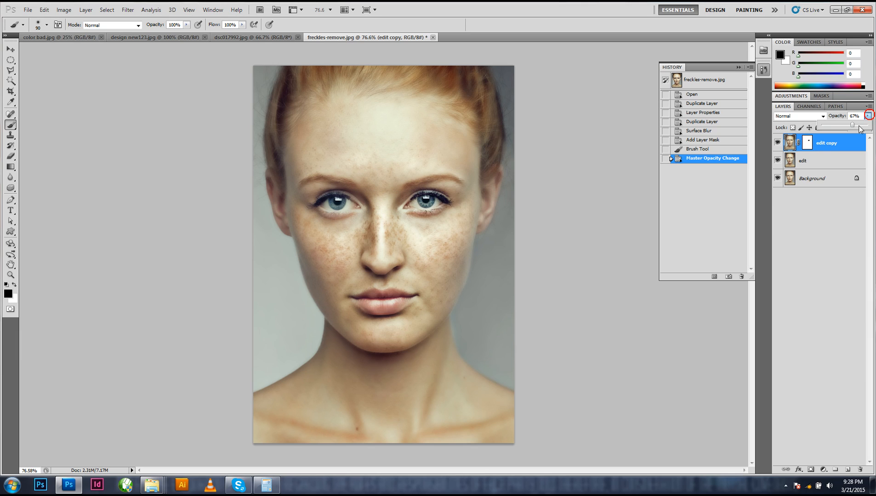
drag(852, 127, 863, 129)
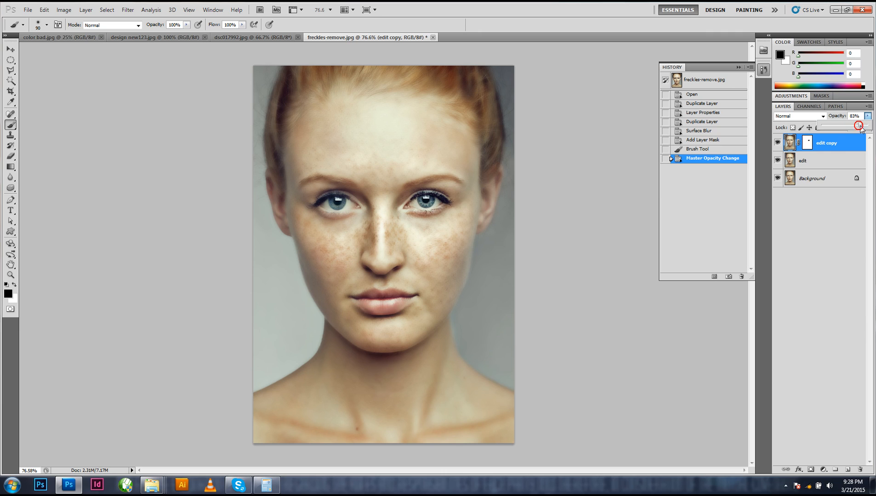
click(351, 206)
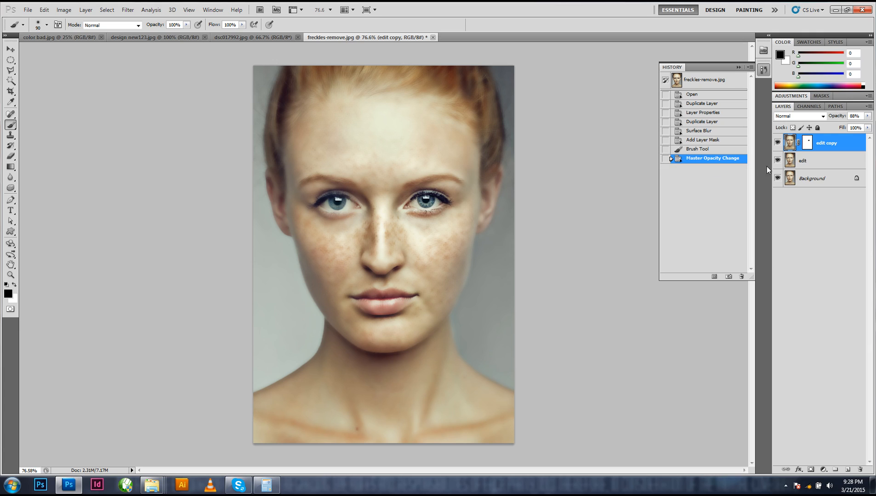
click(807, 144)
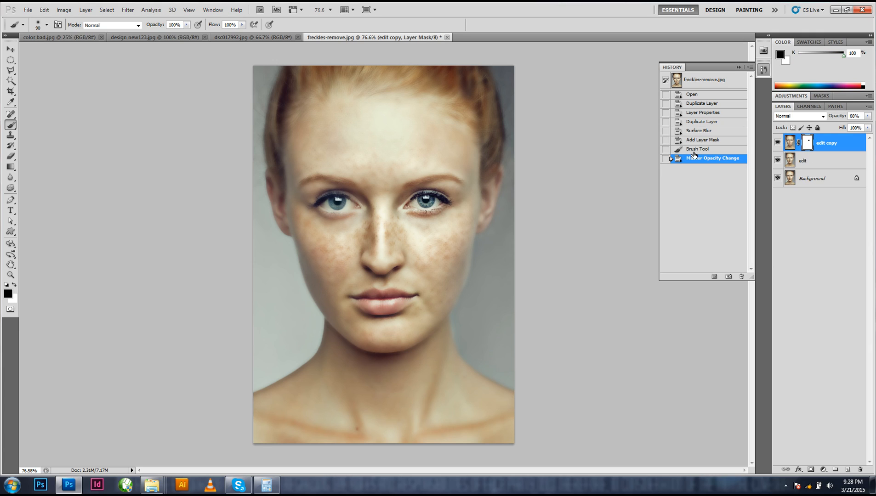
mouse_move(331, 204)
mouse_down()
mouse_move(321, 207)
mouse_move(350, 210)
mouse_up()
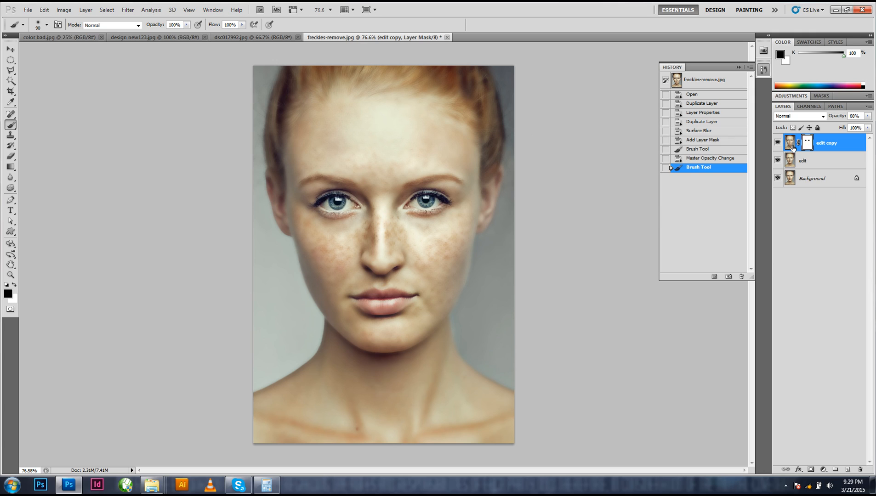
View the edit copy mask on its own and try copying it onto the edit layer, undoing the copy before returning to the image.
alt+click(808, 144)
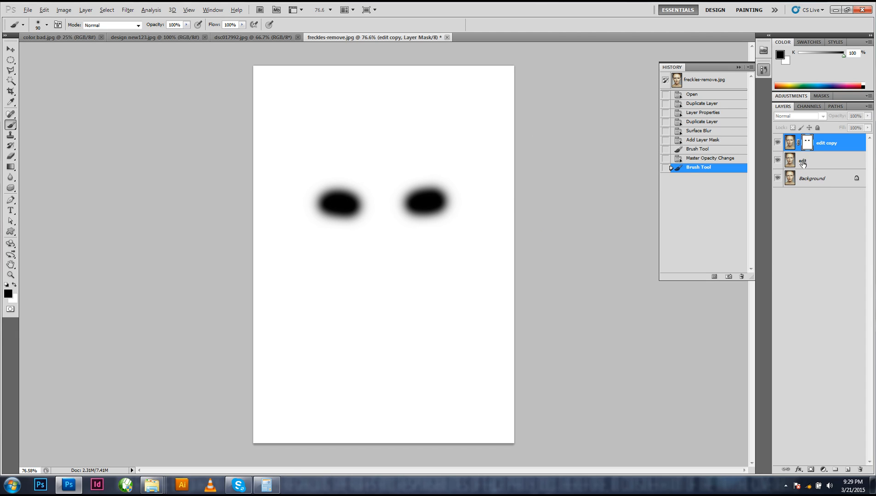
key(alt)
key(alt)
drag(808, 145, 807, 161)
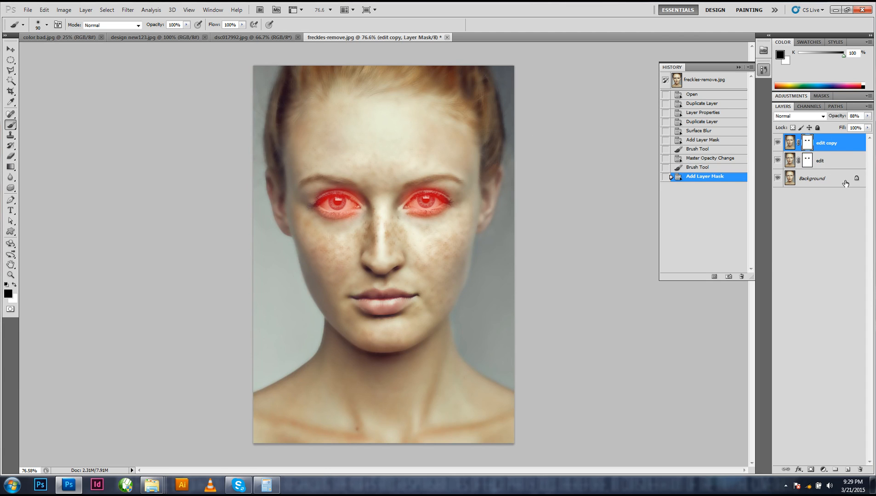
key(ctrl+z)
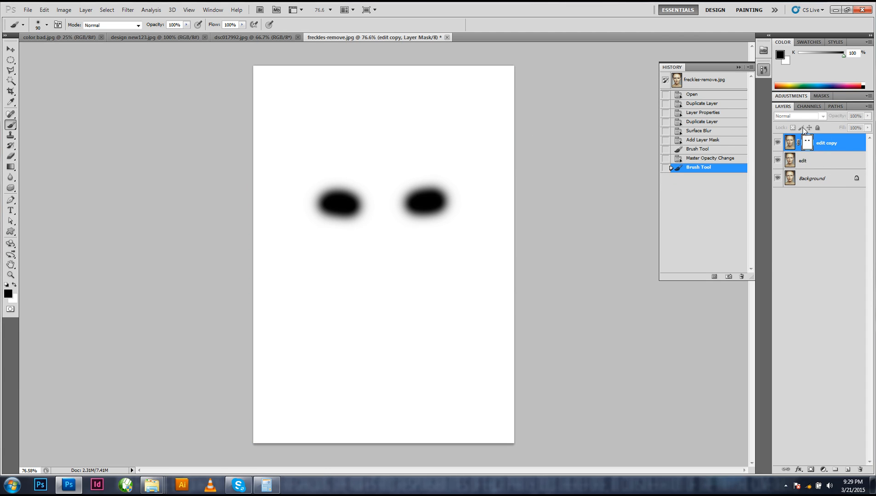
alt+click(808, 143)
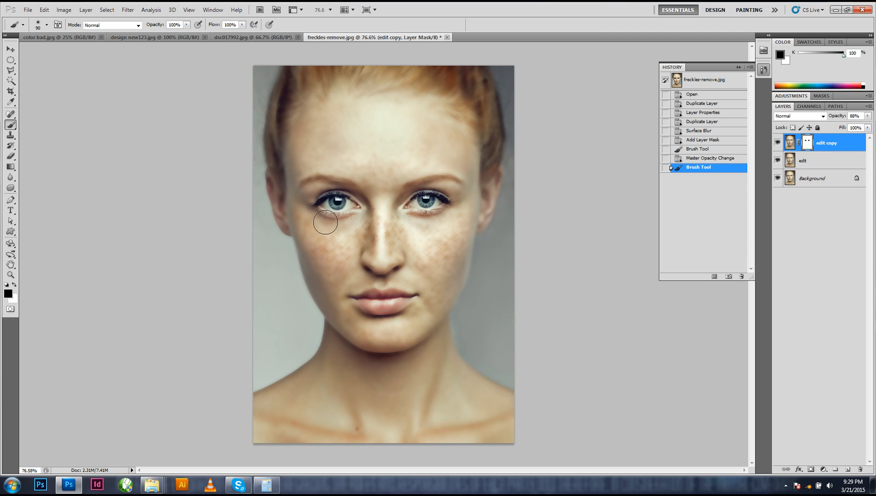
Enlarge the brush to 150 px and paint the edit copy mask black over the hair, ears, neck and shoulders.
mouse_move(259, 166)
mouse_down()
mouse_move(269, 223)
mouse_move(263, 163)
mouse_move(290, 80)
mouse_move(311, 75)
mouse_up()
key(bracketright)
key(bracketright)
key(bracketright)
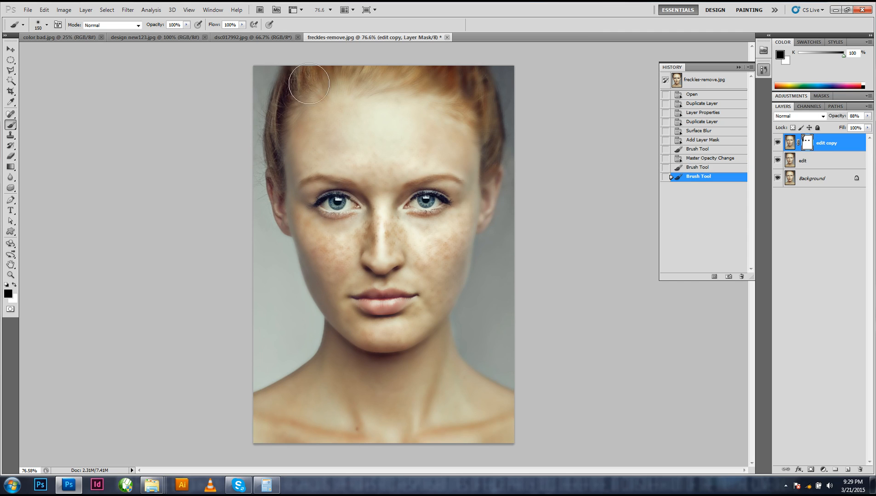
mouse_move(291, 107)
mouse_down()
mouse_move(378, 70)
mouse_move(454, 86)
mouse_move(467, 105)
mouse_move(487, 109)
mouse_move(507, 191)
mouse_move(499, 232)
mouse_up()
mouse_move(463, 366)
mouse_down()
mouse_move(395, 385)
mouse_move(441, 357)
mouse_move(345, 380)
mouse_move(317, 361)
mouse_move(280, 384)
mouse_move(242, 434)
mouse_move(524, 355)
mouse_move(391, 455)
mouse_up()
Paint the edit copy mask black over the lips, using smaller brushes for the mouth corner and upper lip.
key(bracketleft)
key(bracketleft)
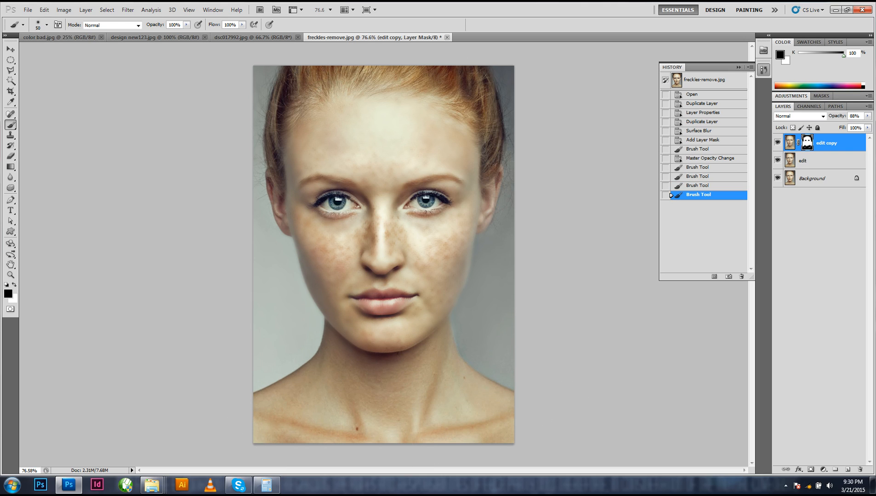
drag(355, 300, 380, 310)
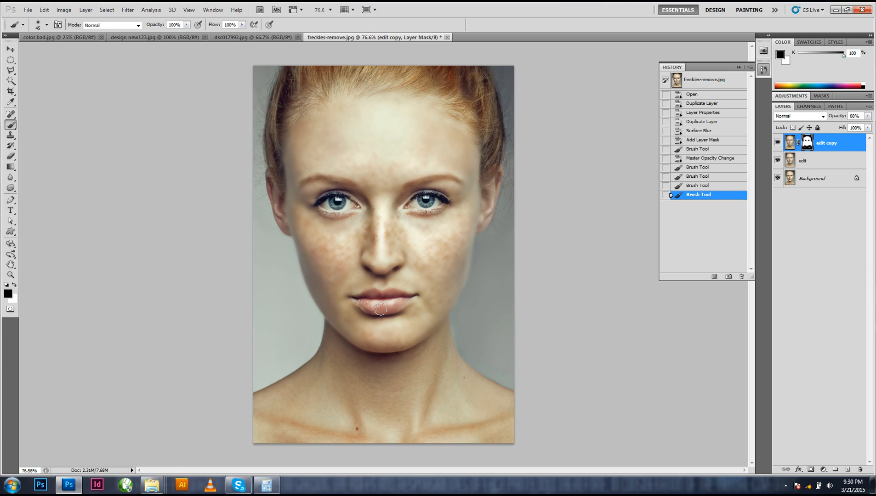
click(408, 299)
key(bracketleft)
key(bracketleft)
key(bracketleft)
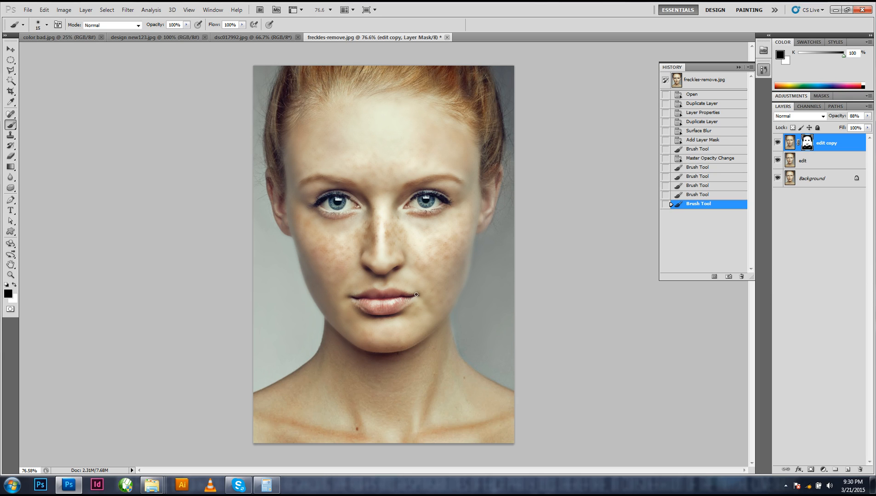
click(413, 296)
key(bracketright)
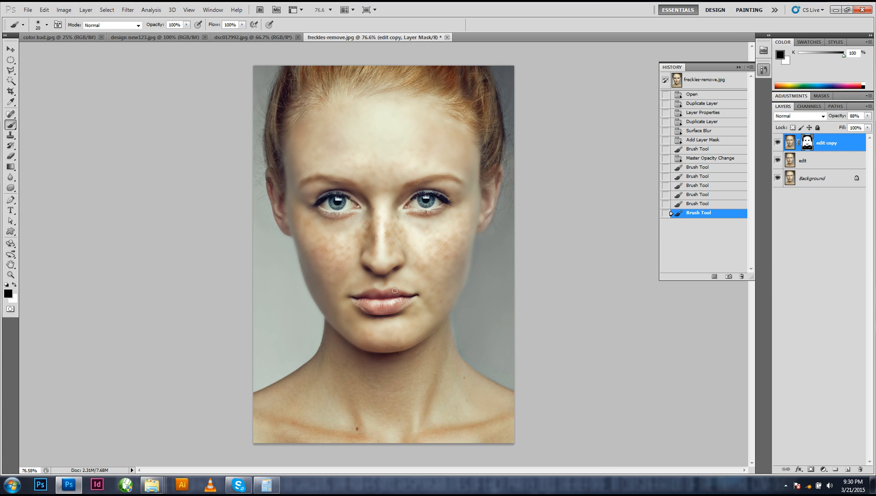
click(395, 291)
key(bracketright)
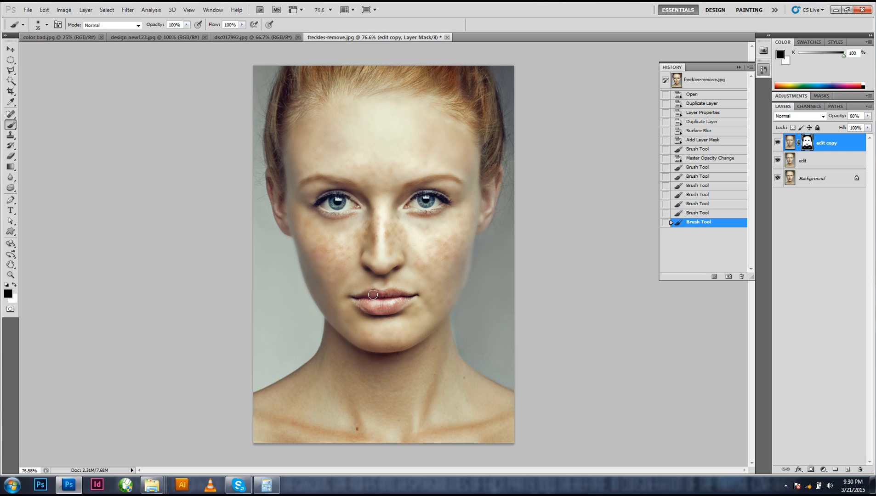
click(360, 299)
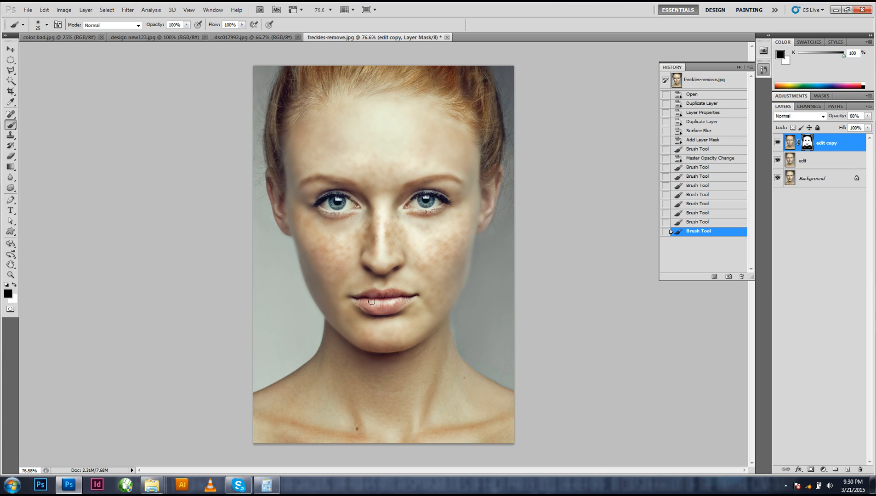
Paint the mask black along the base of the nose and at the inner corner of the eye on the portrait's right side.
key(bracketright)
click(397, 267)
key(bracketright)
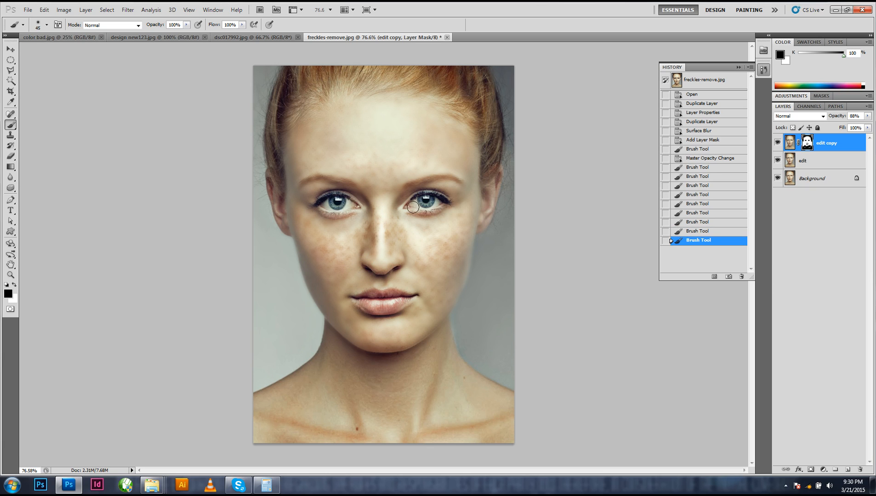
click(410, 207)
Try painting the mask black over both eyebrows, enlarging the brush to 60 px, and undo those strokes.
mouse_move(409, 187)
mouse_down()
mouse_move(442, 178)
mouse_move(444, 192)
mouse_move(407, 192)
mouse_up()
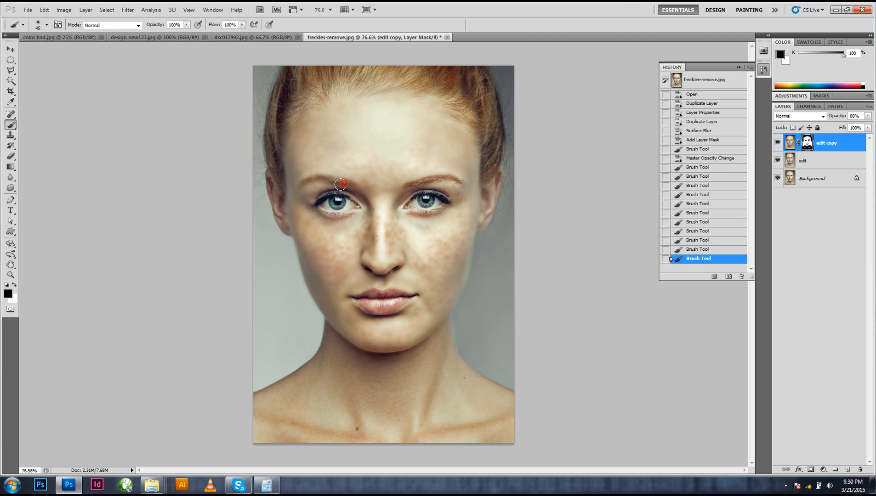
click(299, 183)
key(bracketright)
key(bracketright)
click(340, 189)
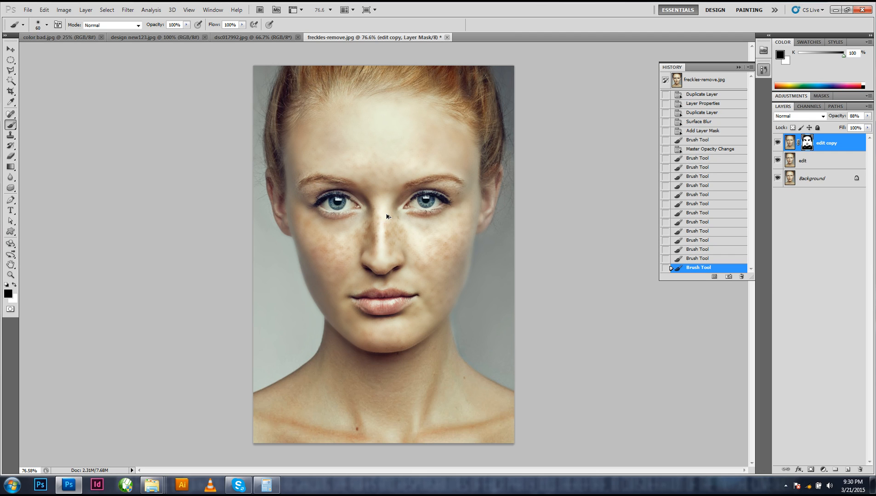
key(ctrl+alt+z)
key(ctrl+alt+z)
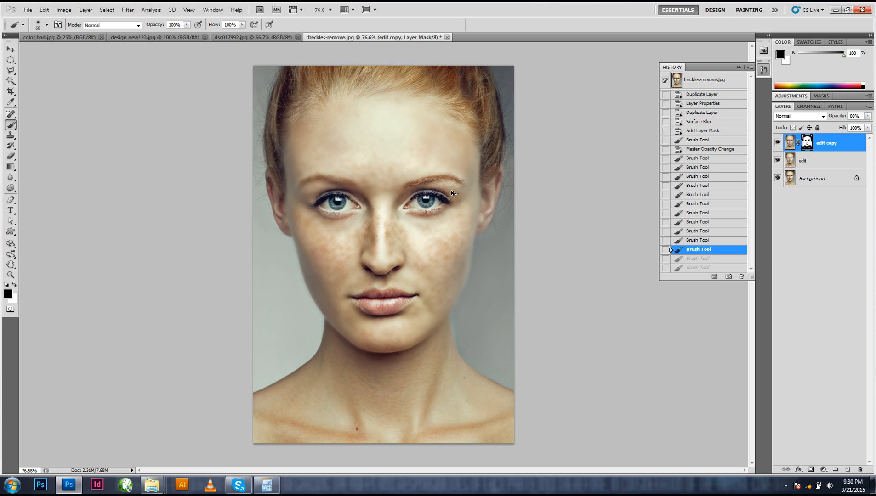
key(ctrl+alt+z)
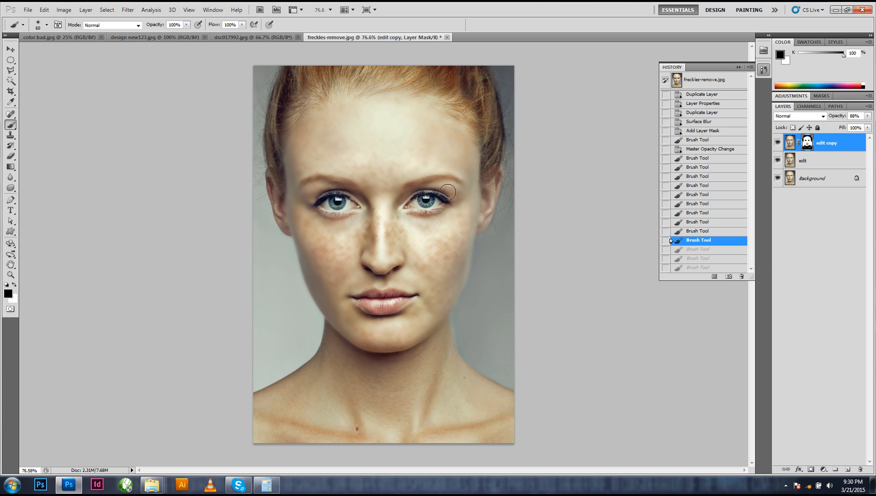
Paint the mask black along both eyebrows and the upper lid on the portrait's right side, reducing the brush from 60 to 30 px.
click(447, 193)
click(413, 186)
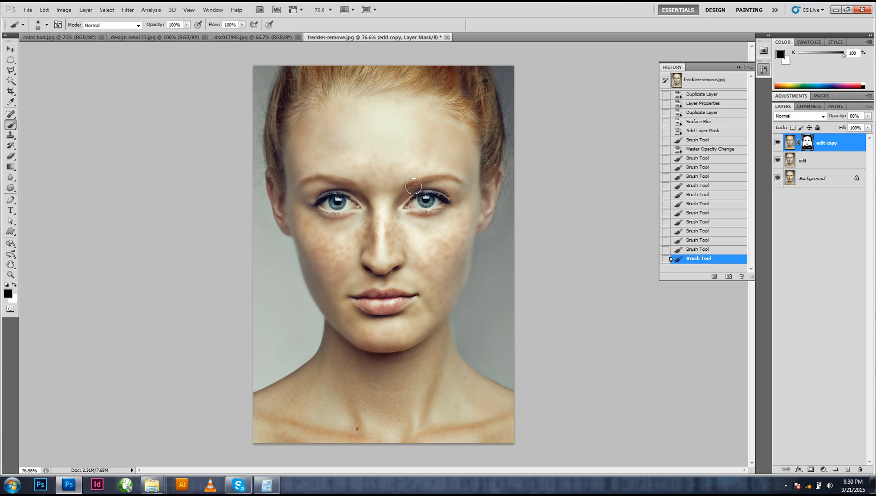
drag(420, 185, 460, 184)
key(bracketleft)
key(bracketleft)
key(bracketright)
click(460, 183)
mouse_move(348, 184)
mouse_down()
mouse_move(313, 176)
mouse_move(297, 184)
mouse_move(311, 179)
mouse_up()
key(bracketleft)
key(bracketleft)
click(305, 183)
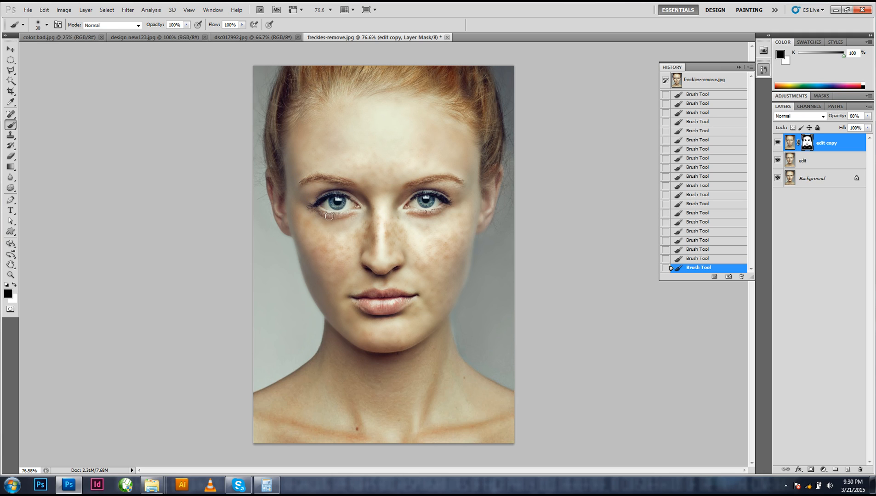
Enlarge the brush to 80 px and paint the mask black over remaining blurred patches on the ears, hair edges, neck, shoulders and backdrop.
key(bracketright)
key(bracketright)
key(bracketright)
drag(487, 233, 487, 227)
click(426, 352)
click(264, 199)
click(313, 366)
click(489, 225)
click(496, 114)
click(256, 141)
click(311, 403)
click(289, 391)
click(529, 415)
Set the edit copy layer's opacity to 86%.
click(868, 116)
drag(858, 125, 868, 130)
drag(865, 127, 830, 133)
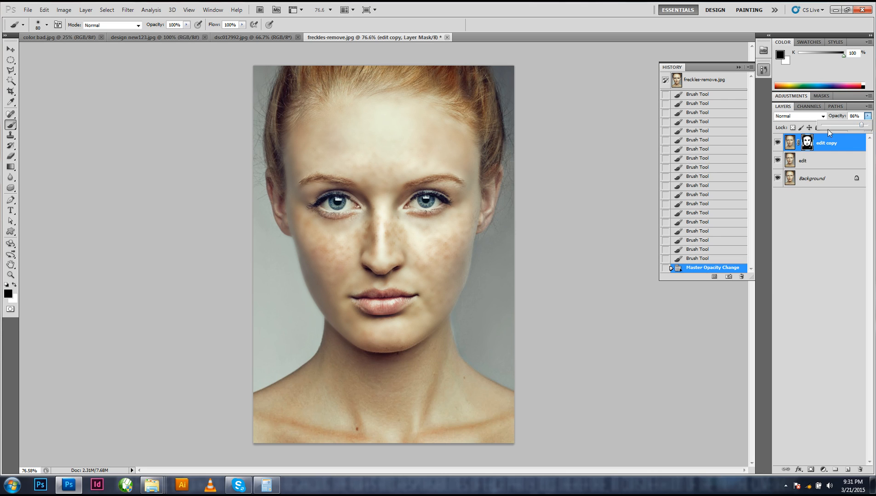
click(308, 183)
Refine the mask in black along both eyebrows and beside the nostril with a 30 to 35 px brush.
key(bracketleft)
key(bracketleft)
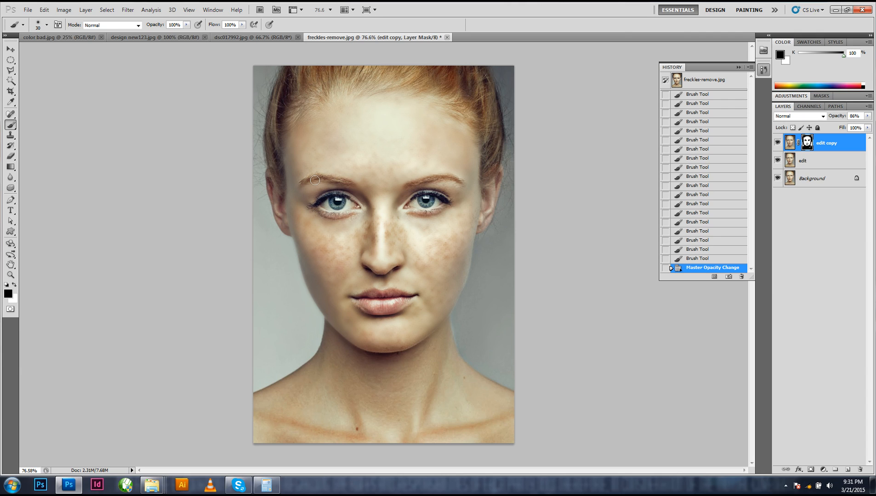
drag(314, 180, 302, 183)
click(302, 184)
click(300, 184)
key(bracketright)
drag(444, 179, 459, 182)
drag(439, 177, 464, 180)
key(bracketright)
click(395, 271)
Compare the image with and without the edit copy layer, convert that layer to a smart object and rasterize it.
click(777, 143)
click(777, 144)
right_click(833, 144)
click(831, 141)
right_click(829, 143)
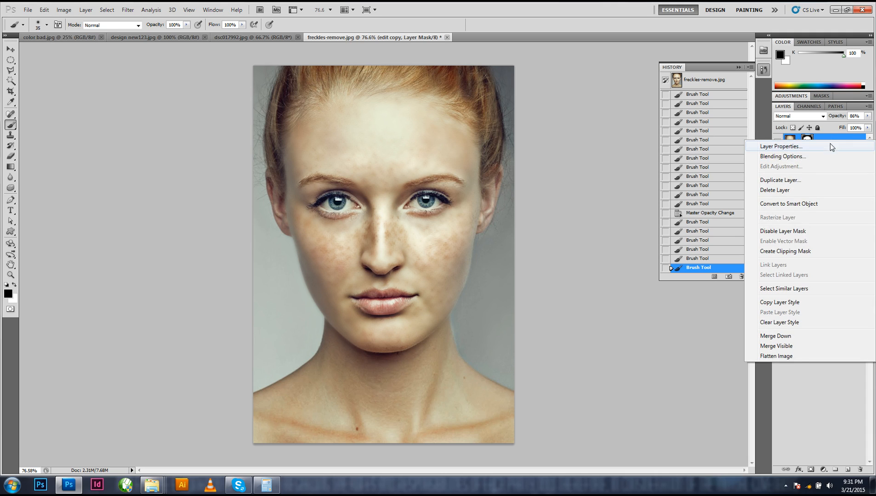
click(796, 205)
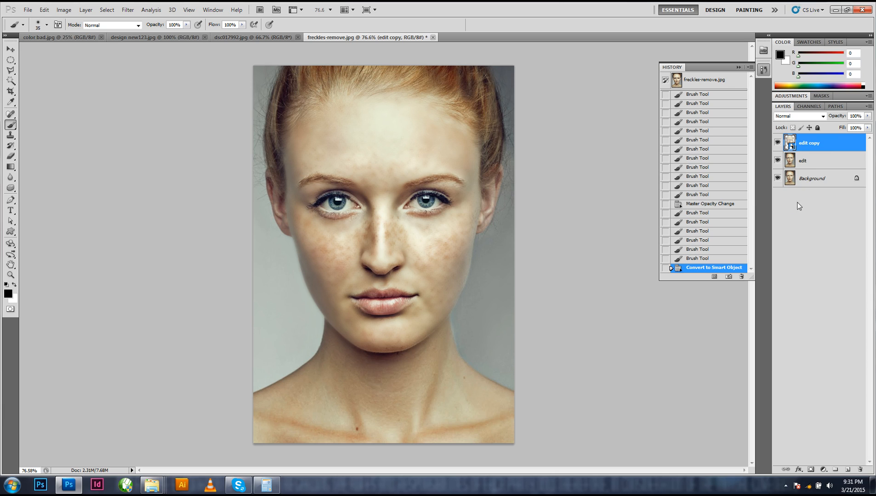
right_click(817, 145)
click(794, 251)
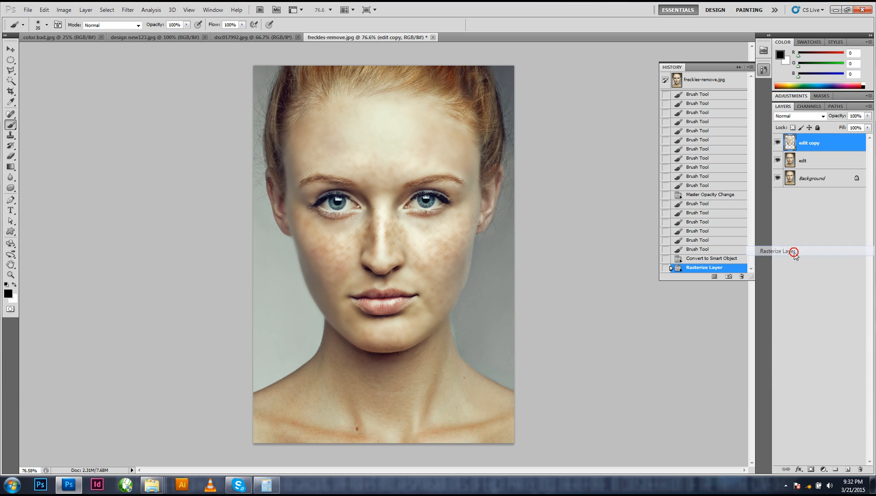
Hide the Background layer, merge the edit copy and edit layers, and toggle the merged layer's visibility to check it.
click(777, 161)
click(777, 178)
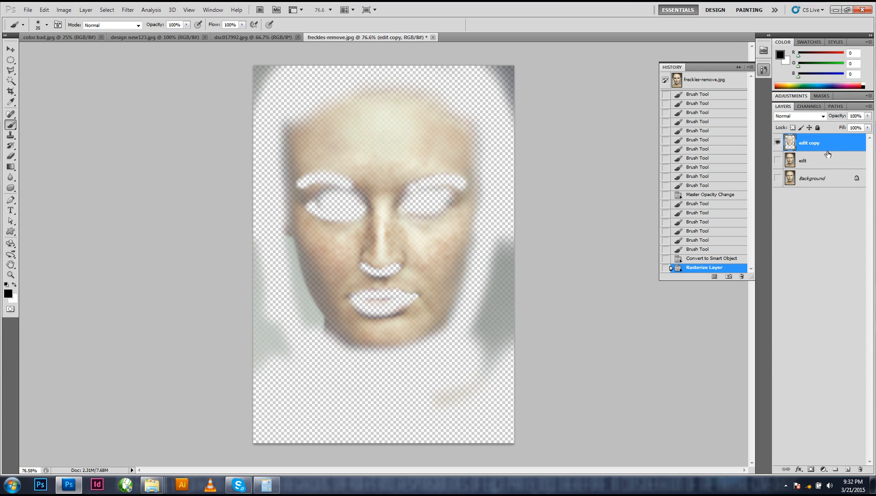
click(778, 161)
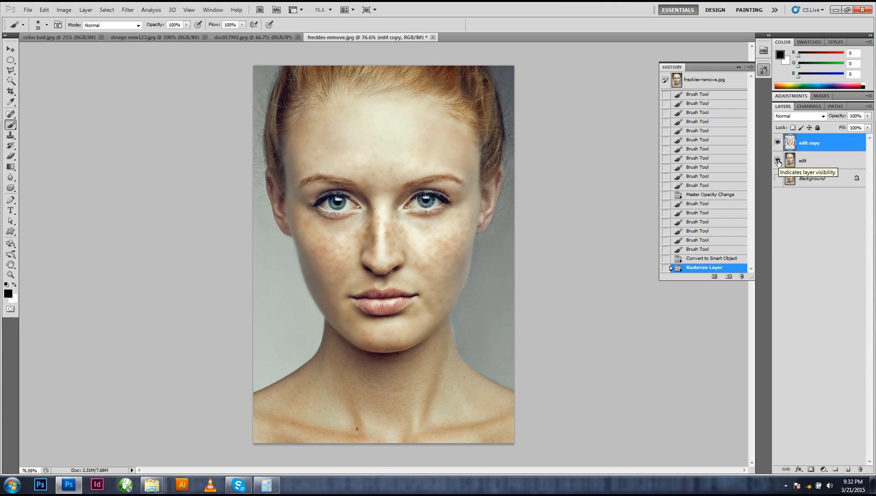
shift+click(819, 162)
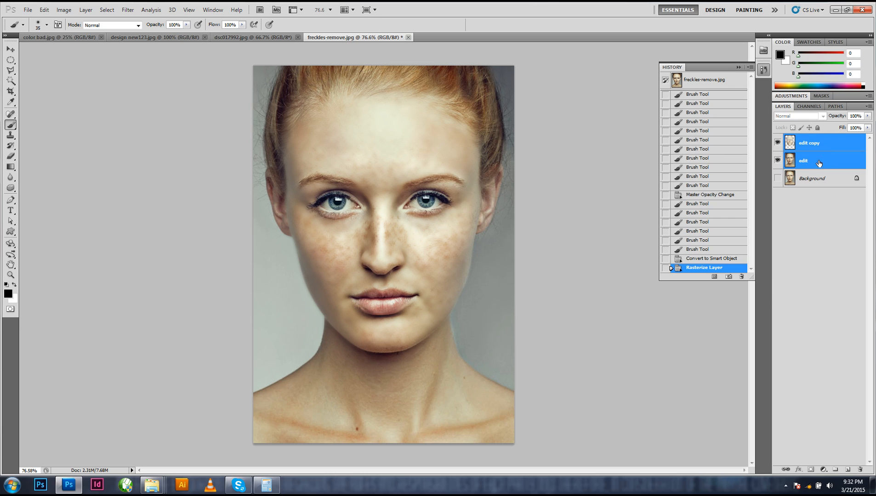
click(86, 10)
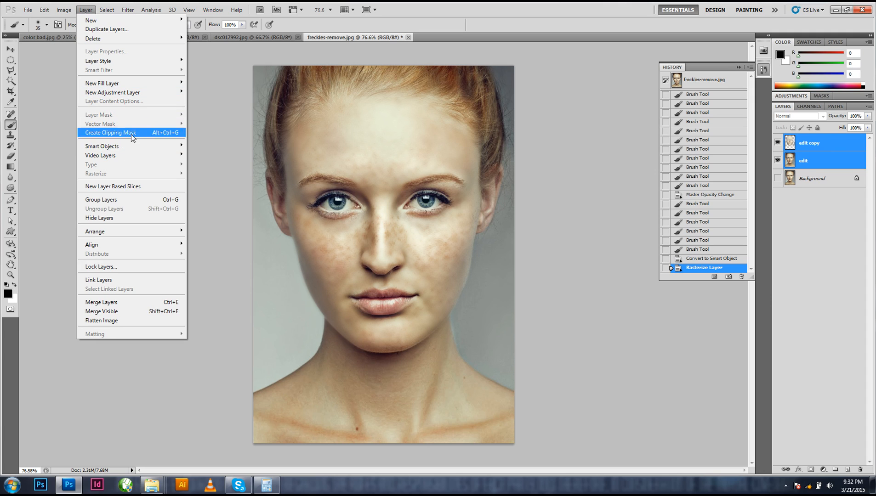
click(162, 306)
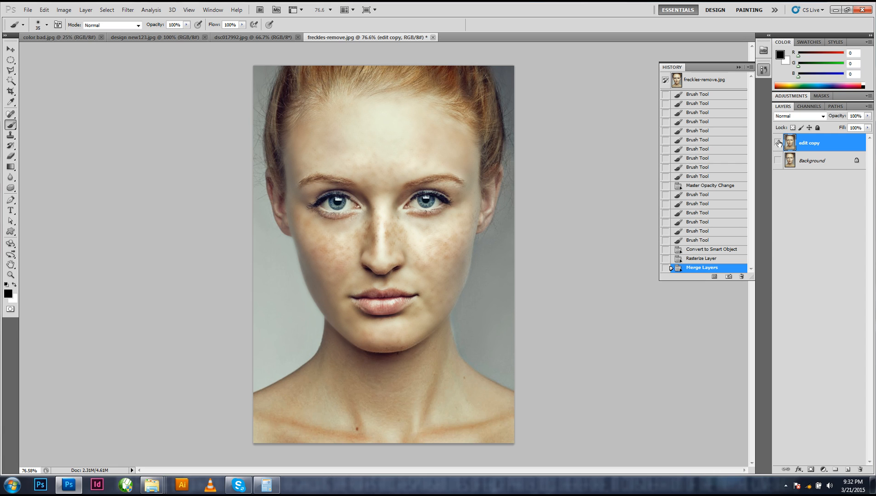
click(778, 142)
click(778, 142)
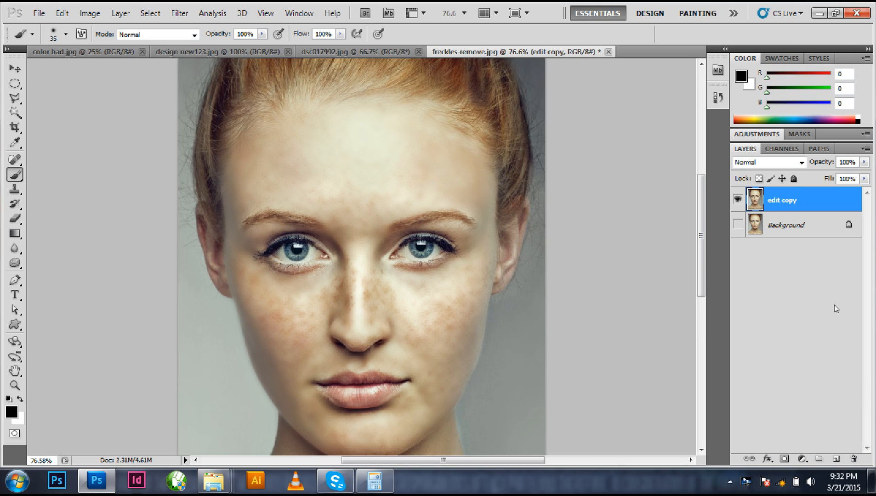
Duplicate the merged edit copy layer and rename the duplicate blur.
drag(798, 203, 837, 460)
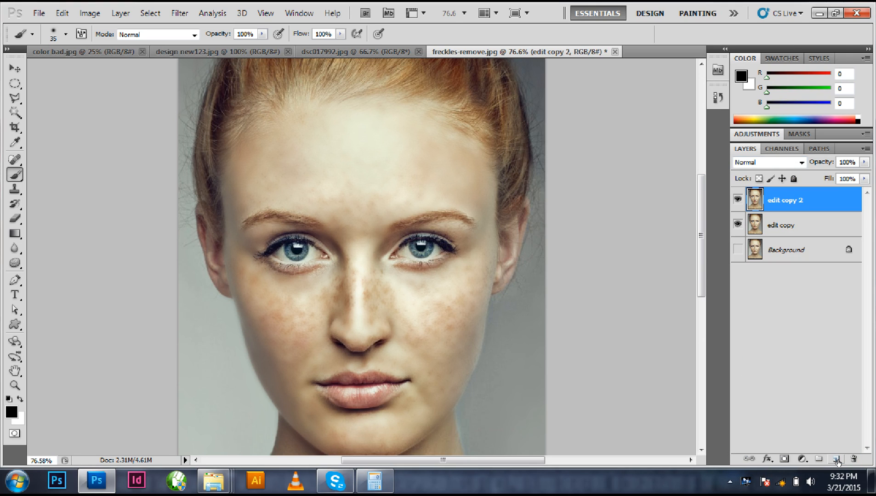
double_click(790, 201)
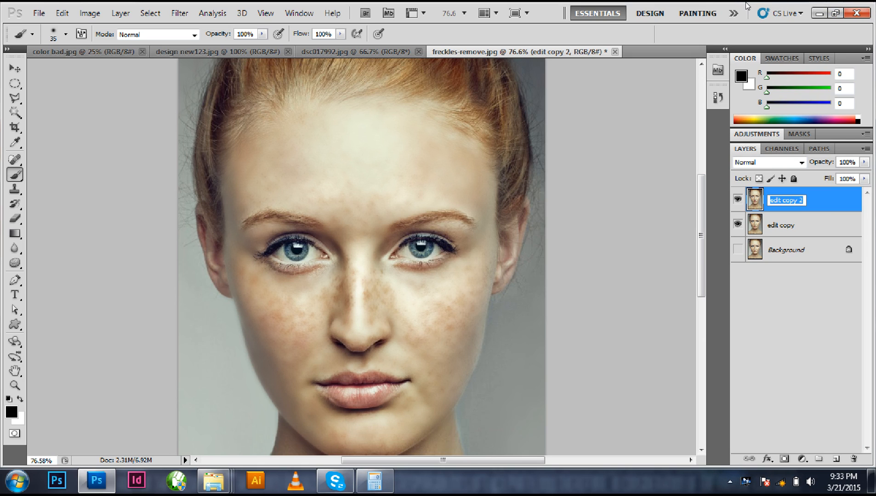
text(bl)
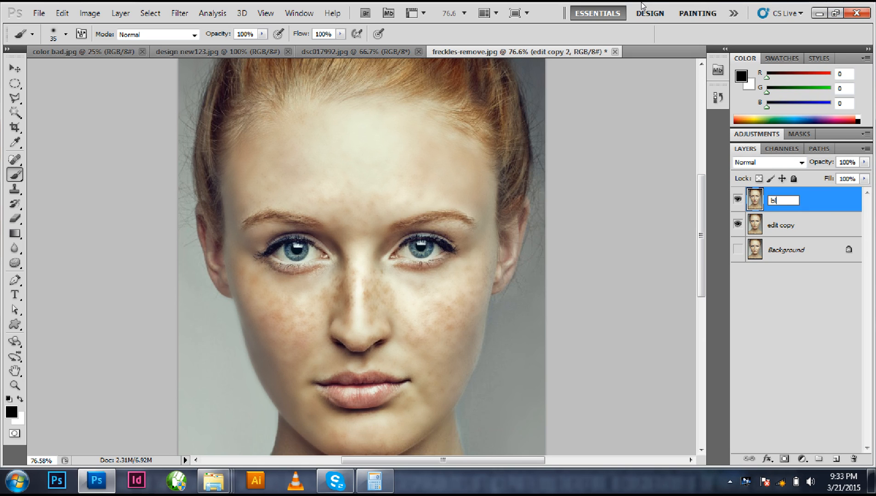
text(ur)
key(Return)
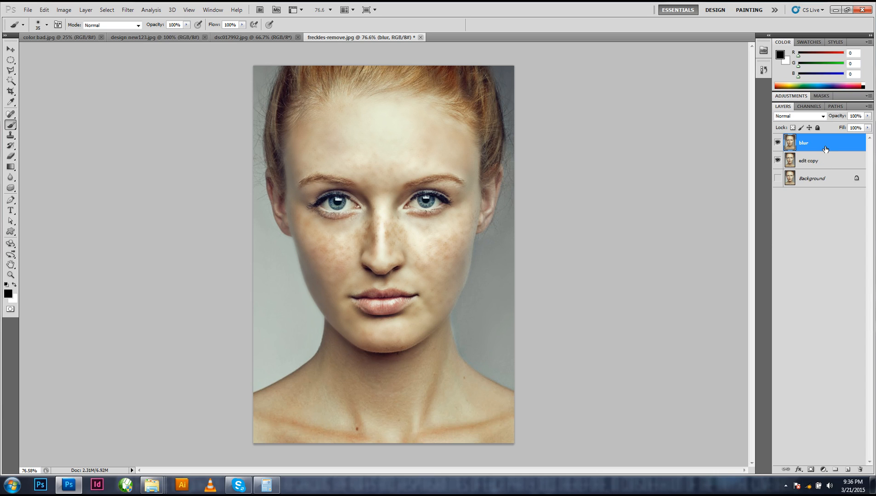
Toggle the blur layer's visibility to compare it with the edit copy layer beneath.
click(807, 143)
click(777, 143)
click(777, 142)
click(777, 143)
click(777, 143)
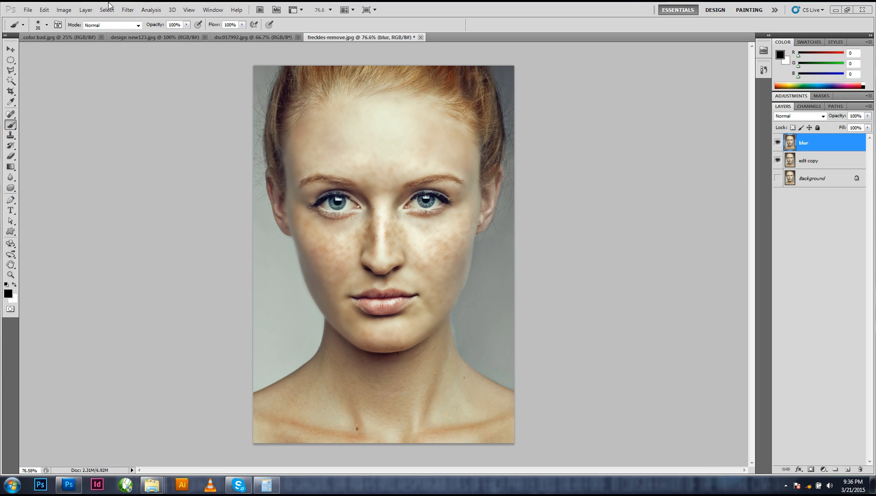
Apply a light Gaussian Blur to the blur layer and lower the layer's opacity to 63%.
click(127, 10)
mouse_move(177, 99)
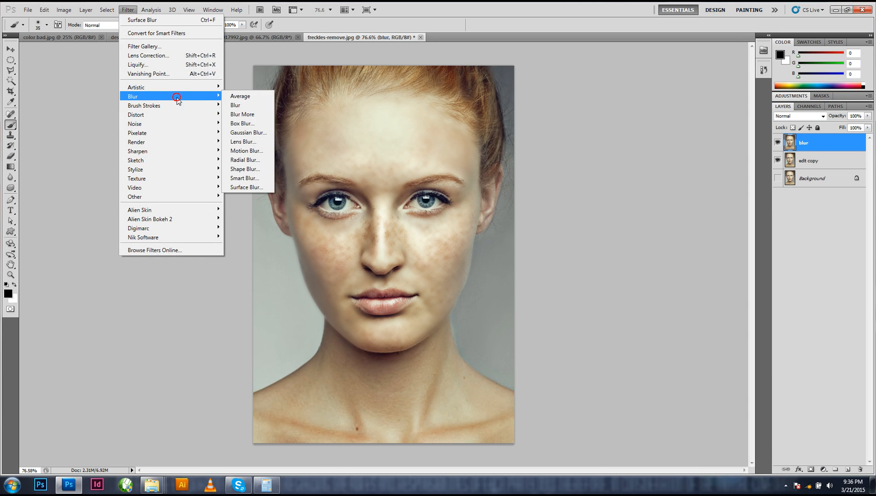
click(248, 133)
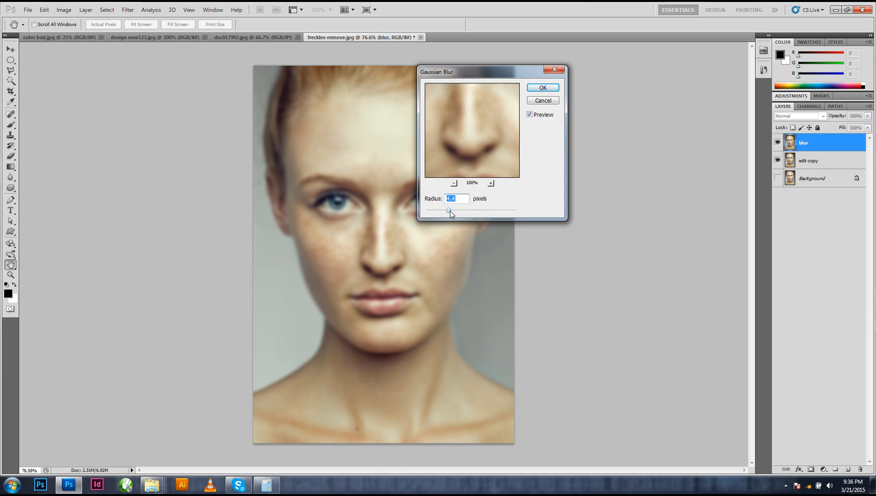
drag(450, 211, 448, 212)
drag(442, 211, 435, 211)
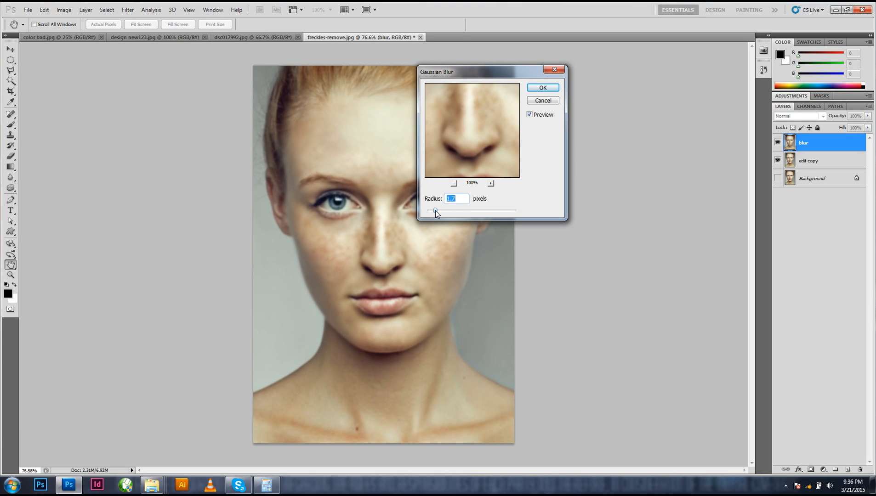
click(846, 397)
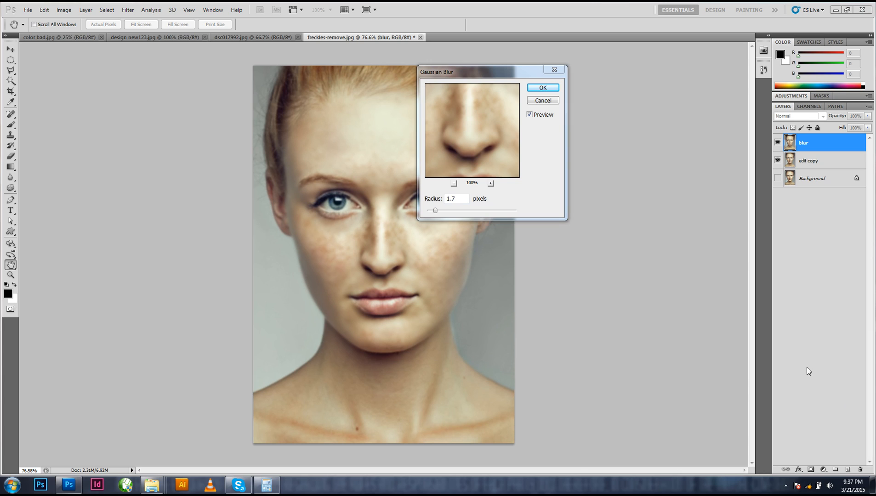
click(436, 210)
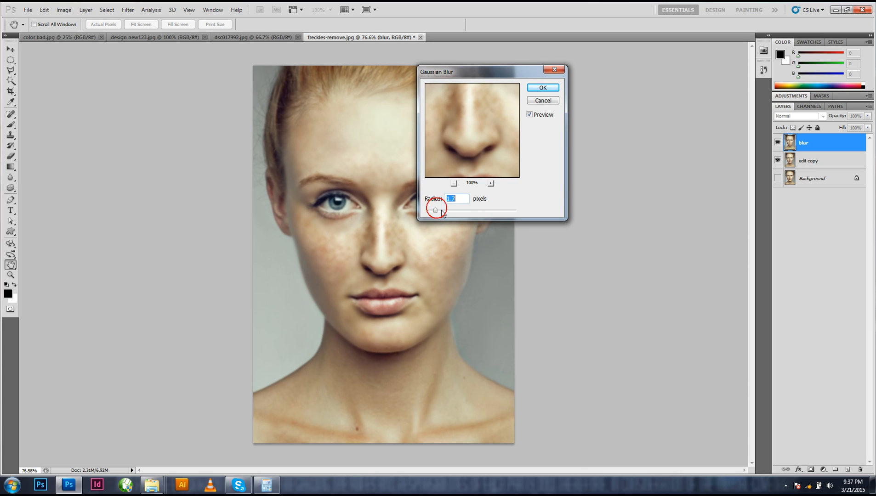
drag(440, 210, 438, 213)
click(542, 87)
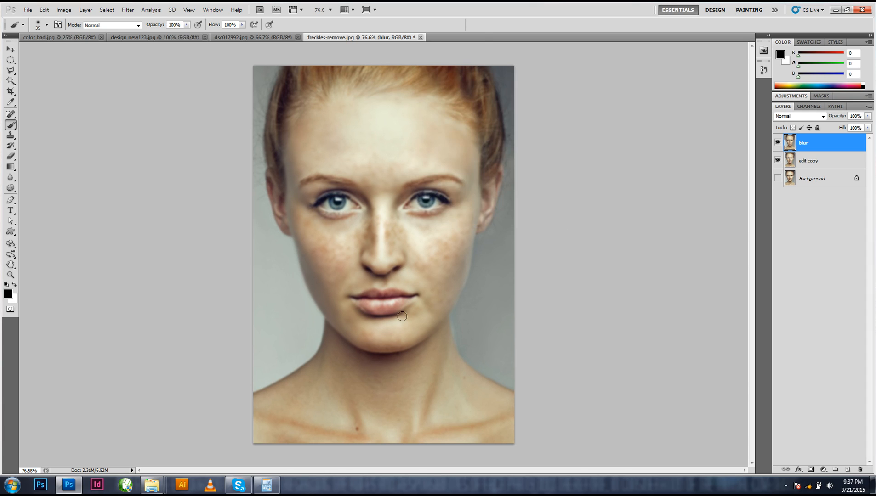
click(868, 116)
drag(866, 127, 853, 128)
Erase the blur layer over the eyes and eyebrows at 100% eraser opacity, reducing the eraser from 900 px down to 40 px.
click(11, 156)
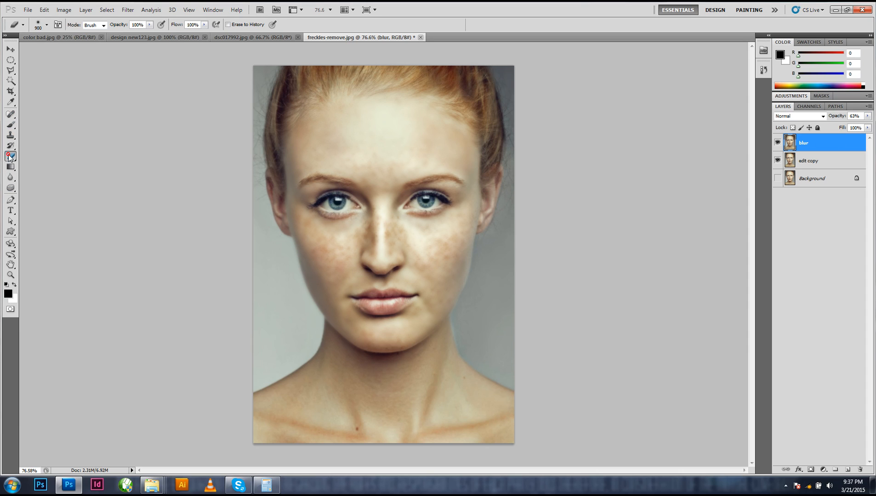
click(40, 25)
click(402, 6)
key(bracketleft)
key(bracketleft)
key(bracketleft)
key(bracketleft)
key(bracketleft)
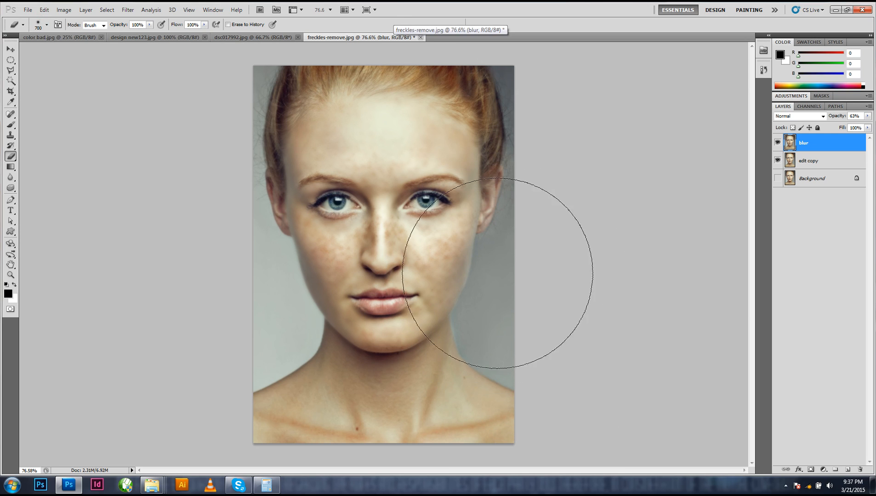
key(bracketleft)
key(bracketleft)
key(bracketleft)
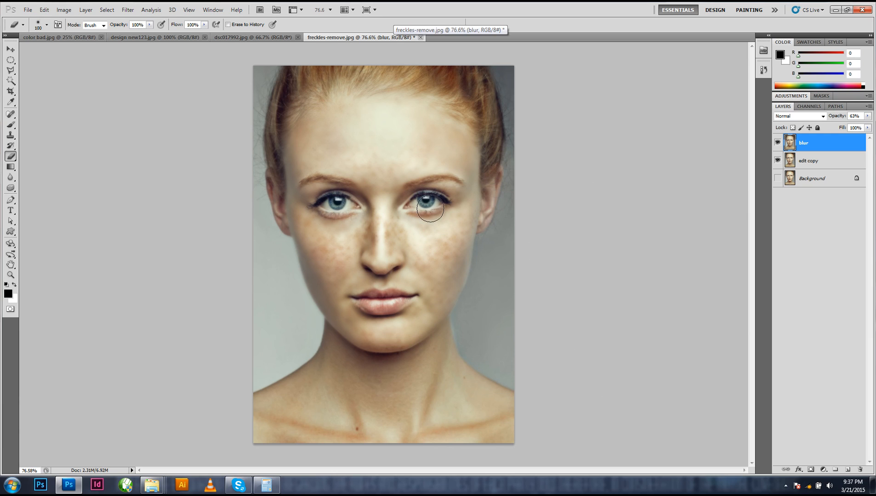
key(bracketright)
key(bracketleft)
key(bracketleft)
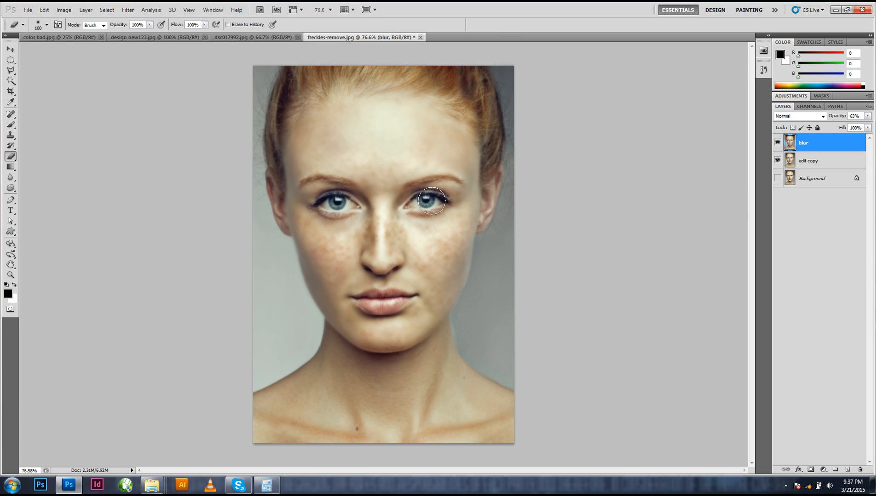
key(bracketleft)
mouse_move(436, 200)
mouse_down()
mouse_move(408, 207)
mouse_move(423, 192)
mouse_up()
key(bracketleft)
key(bracketleft)
drag(307, 182, 425, 183)
Set the eraser's opacity to 51% and erase more of the blur around both eyes and eyebrows.
click(150, 24)
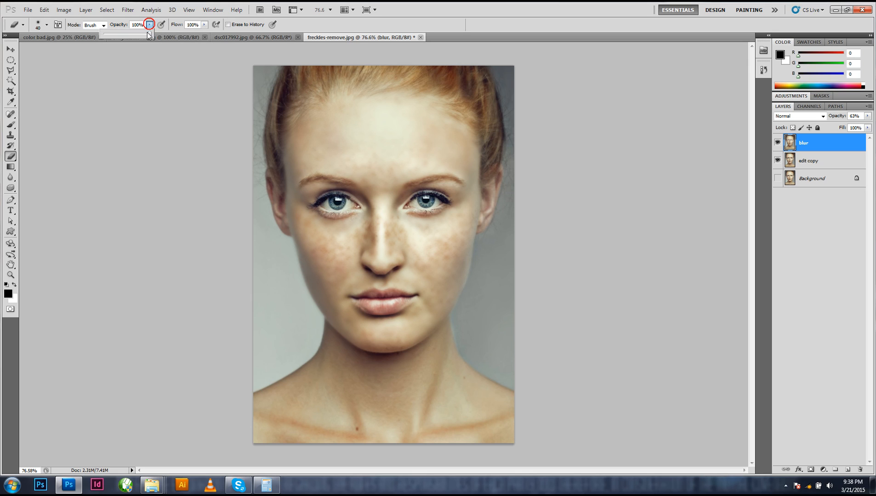
drag(148, 33, 127, 34)
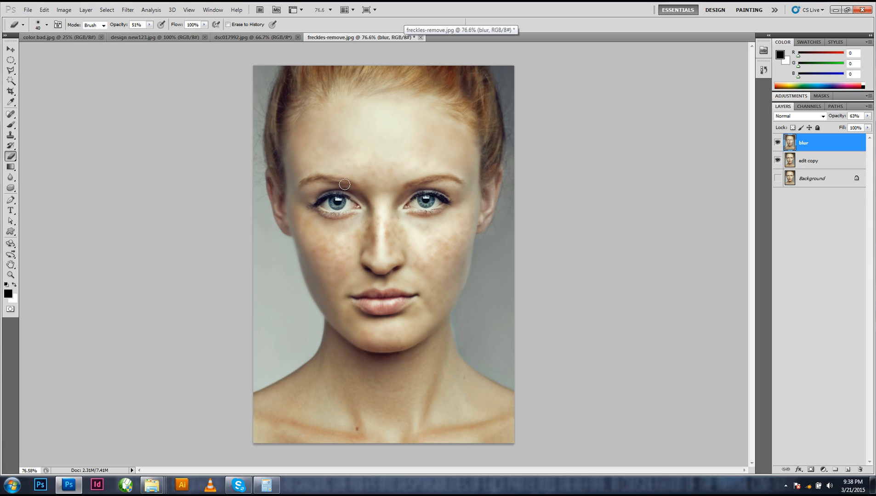
mouse_move(346, 185)
mouse_down()
mouse_move(306, 185)
mouse_move(348, 193)
mouse_up()
mouse_move(417, 203)
mouse_down()
mouse_move(421, 188)
mouse_move(448, 182)
mouse_up()
key(bracketleft)
key(bracketleft)
click(411, 184)
click(335, 197)
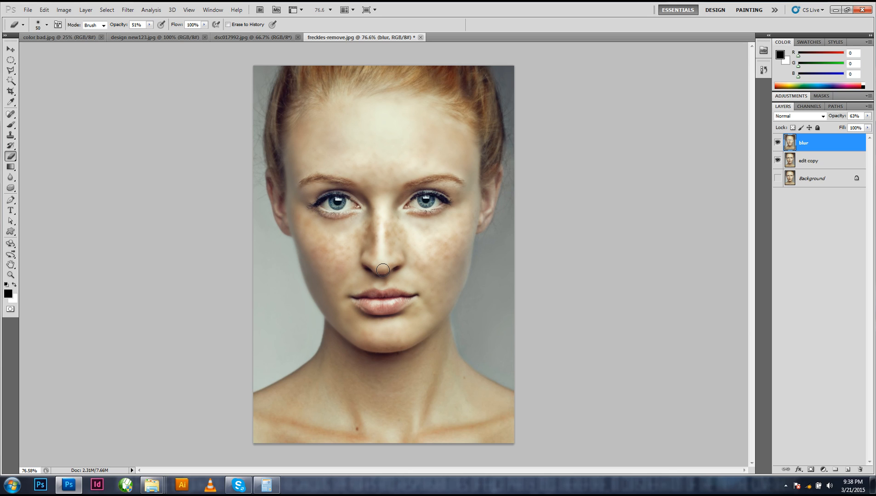
Erase the blur over the upper eyelid, the nostrils and the lips with the 50 px eraser.
click(785, 486)
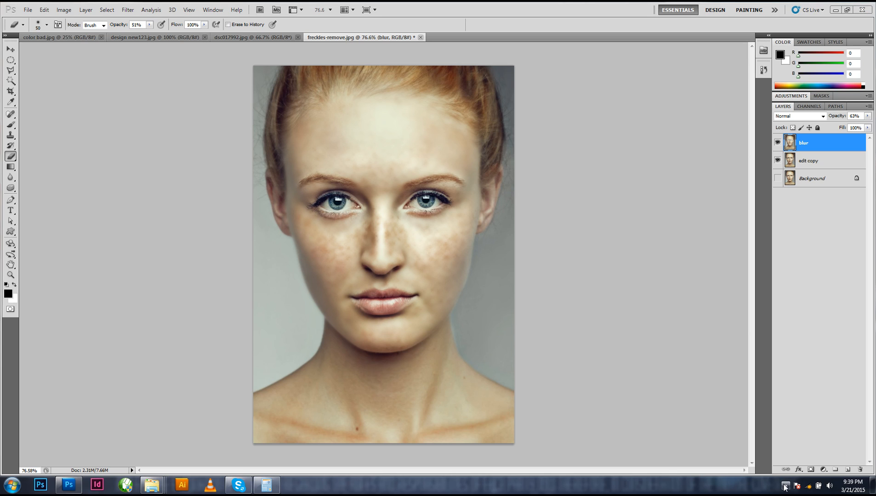
click(696, 486)
click(437, 188)
click(447, 181)
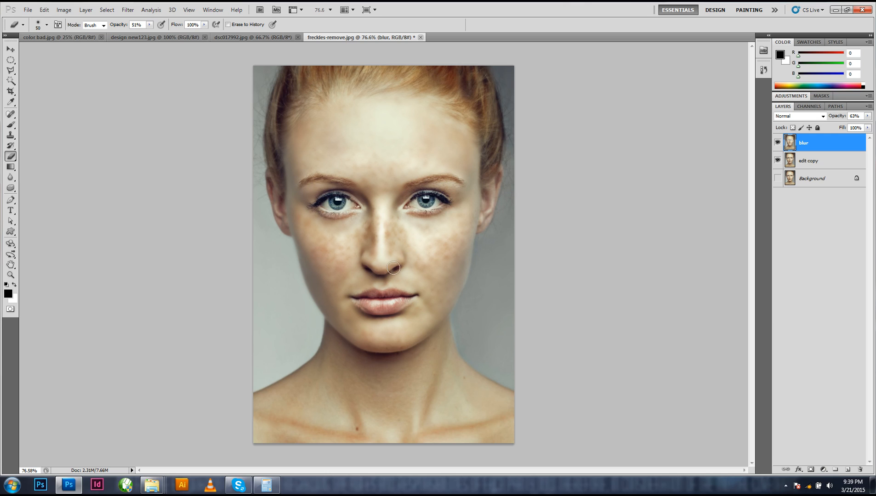
click(364, 267)
drag(396, 303, 368, 303)
Enlarge the eraser to 175 px and erase the blur across the neck and shoulders.
key(bracketright)
key(bracketright)
key(bracketright)
key(bracketright)
key(bracketright)
key(bracketright)
key(bracketright)
key(bracketright)
mouse_move(367, 403)
mouse_down()
mouse_move(440, 405)
mouse_move(305, 386)
mouse_move(317, 367)
mouse_move(480, 419)
mouse_move(491, 377)
mouse_up()
Adjust the blur layer's opacity to 54%.
click(868, 116)
drag(851, 124, 858, 127)
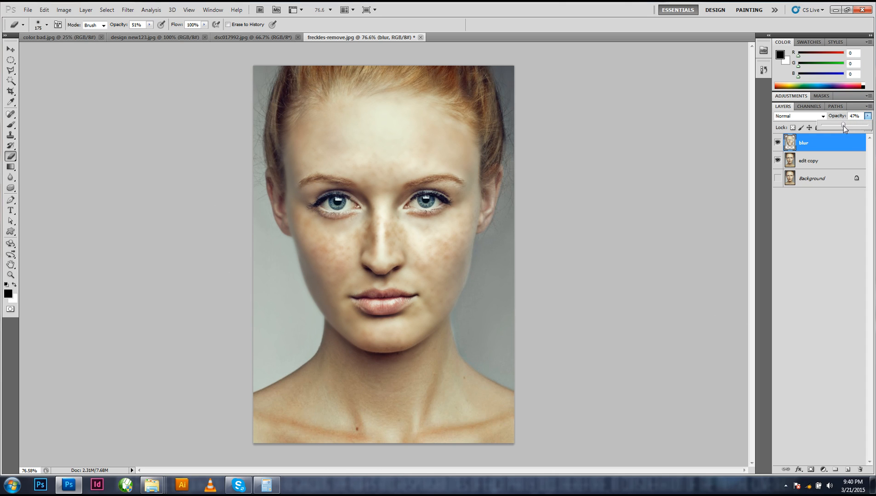
drag(843, 126, 847, 125)
click(511, 137)
Merge the visible blur and edit copy layers into one layer.
ctrl+click(818, 161)
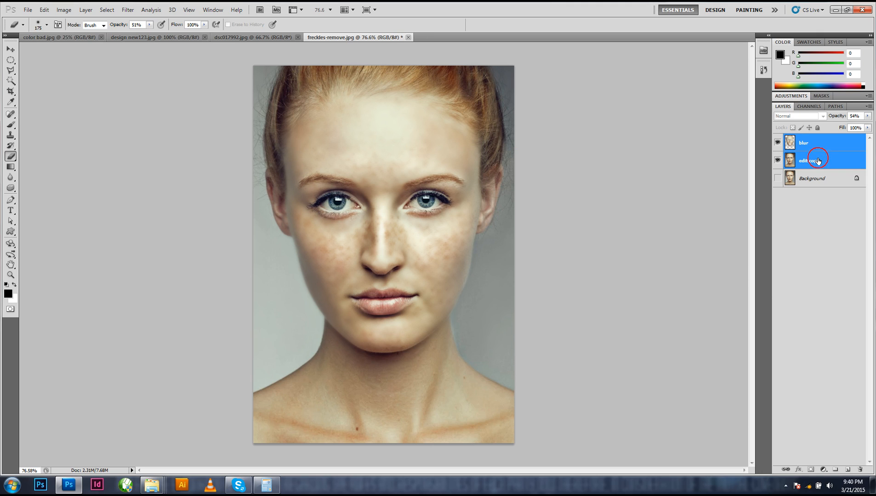
click(821, 143)
ctrl+click(820, 161)
click(85, 10)
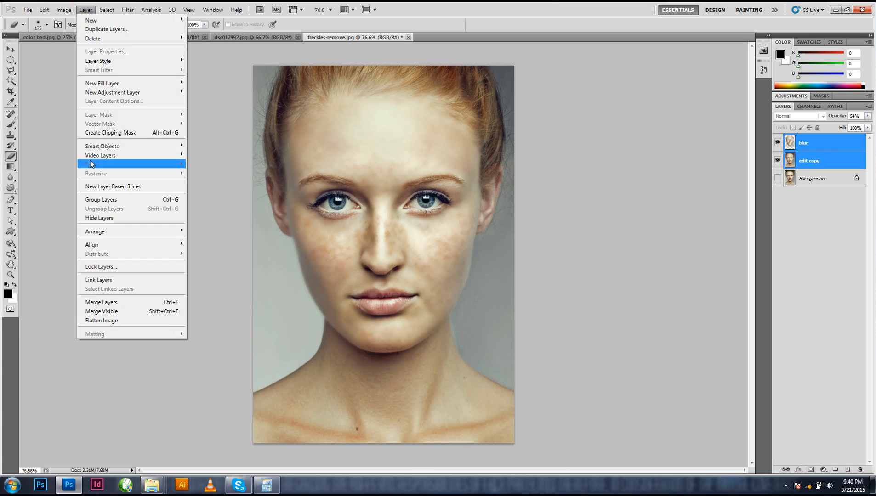
click(125, 311)
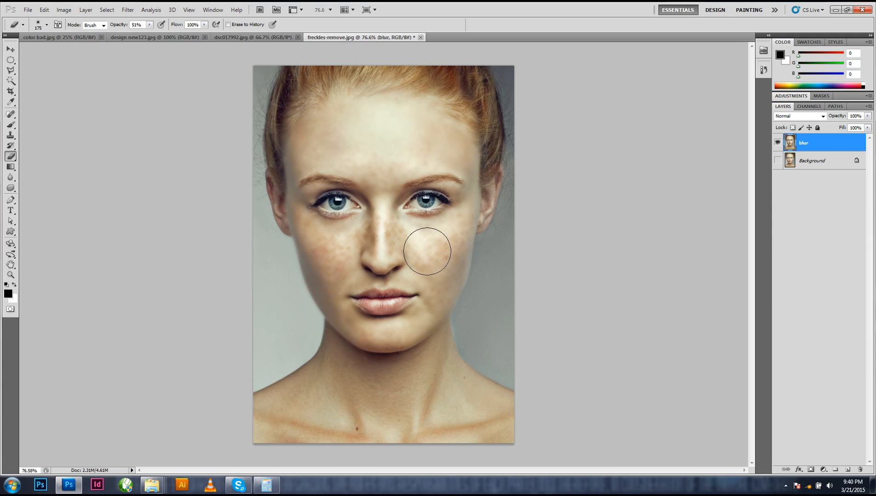
Duplicate the merged blur layer and rename the duplicate surface.
key(v)
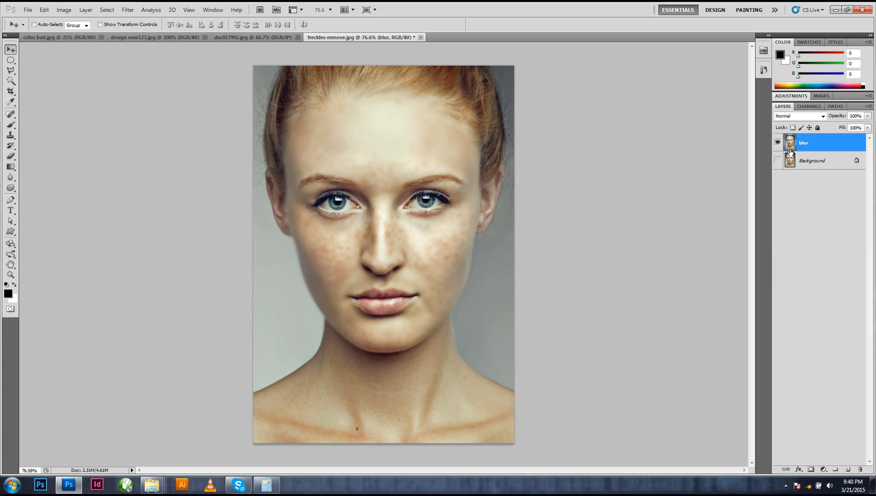
drag(807, 143, 847, 469)
double_click(805, 144)
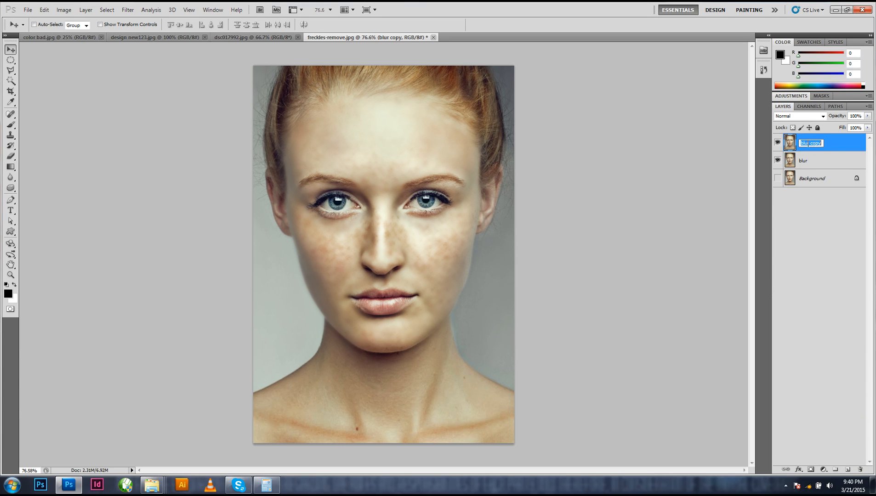
text(surface)
key(Return)
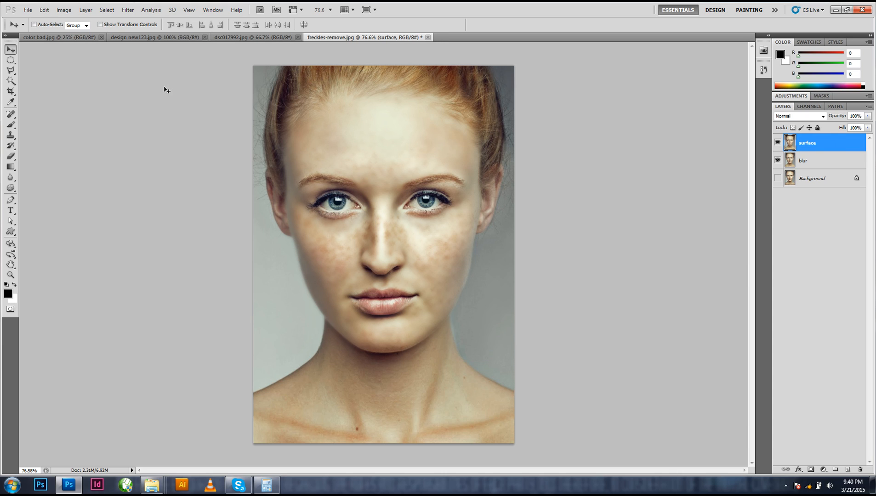
Apply a Surface Blur with a reduced radius to the surface layer and lower the layer's opacity to 33%.
click(127, 10)
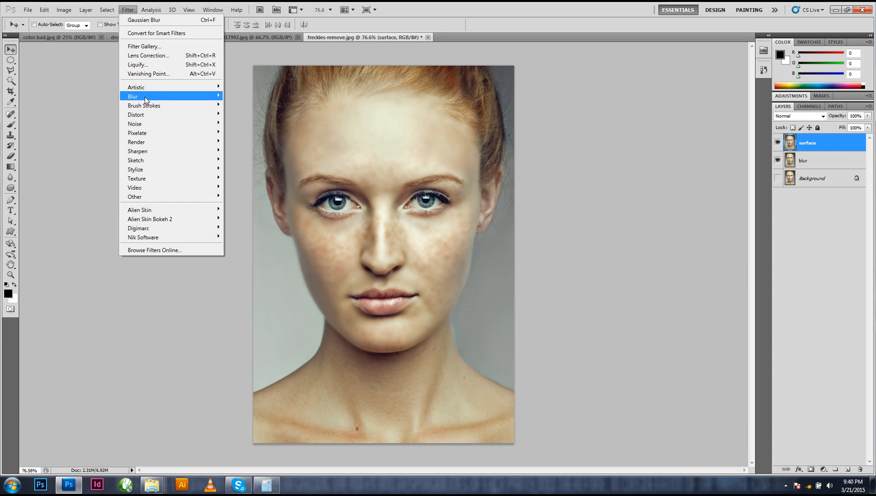
mouse_move(145, 96)
click(256, 187)
double_click(515, 240)
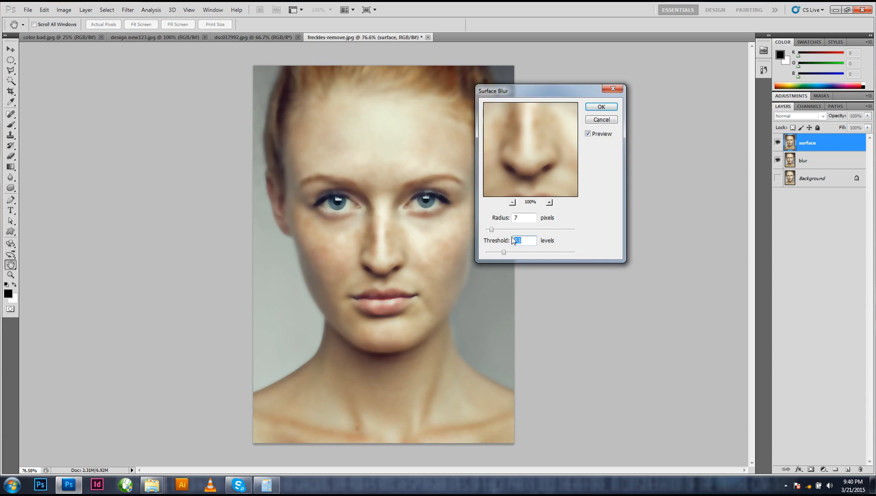
mouse_move(492, 230)
mouse_down()
mouse_move(502, 253)
mouse_move(489, 252)
mouse_move(501, 254)
mouse_move(490, 230)
mouse_up()
click(490, 229)
drag(489, 228, 489, 231)
click(595, 109)
drag(868, 116, 845, 129)
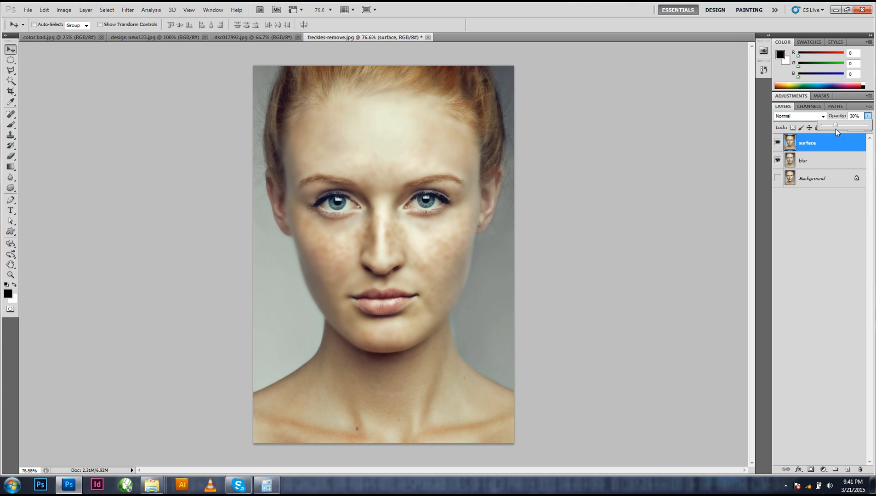
Add a layer mask to the surface layer and paint it black over both eyes, the eyebrows and the ear.
click(811, 470)
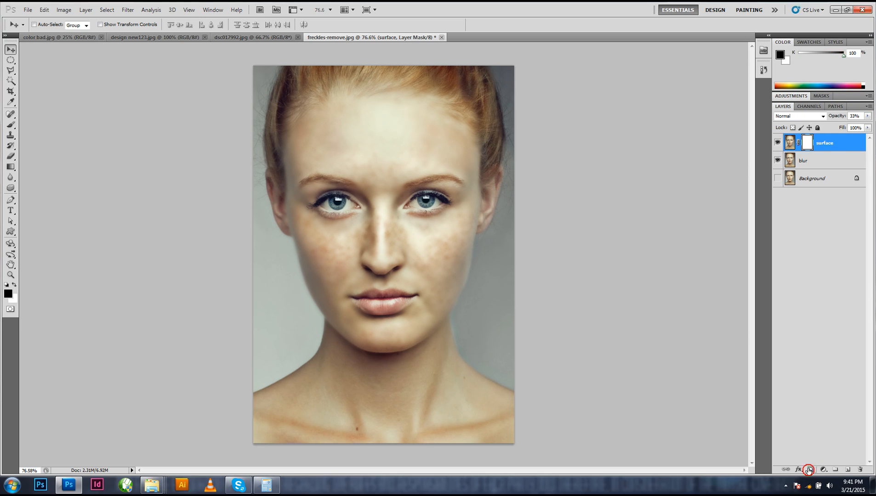
key(b)
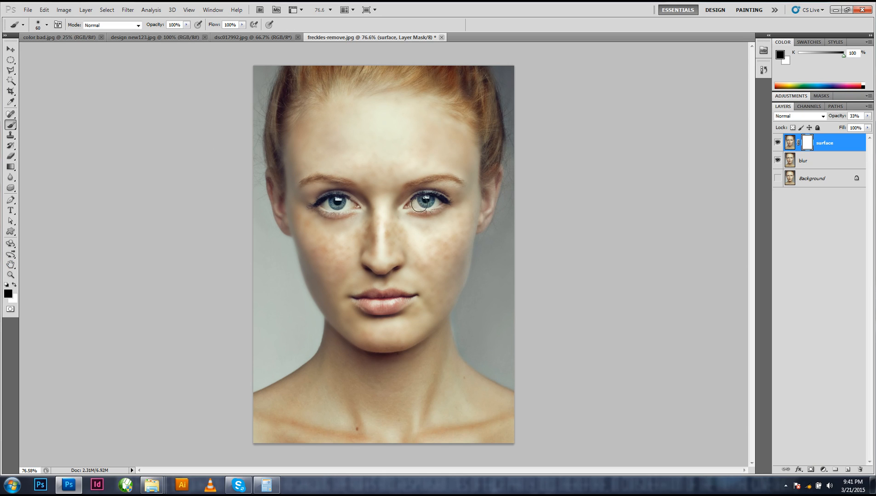
key(bracketright)
key(bracketright)
key(bracketright)
click(432, 201)
mouse_move(355, 210)
mouse_down()
mouse_move(319, 201)
mouse_move(338, 200)
mouse_move(331, 186)
mouse_move(307, 191)
mouse_move(337, 184)
mouse_move(335, 215)
mouse_up()
click(274, 176)
Paint the surface layer's mask black over the lips and nostrils with a smaller brush.
key(bracketleft)
key(bracketleft)
drag(395, 301, 353, 299)
click(392, 297)
Mask out the other ear and the adjoining hairline with an 80 px black brush, and check coverage with the mask overlay.
key(bracketright)
key(bracketleft)
key(bracketright)
key(bracketright)
key(bracketright)
key(bracketright)
key(bracketright)
key(bracketright)
key(bracketright)
key(bracketright)
click(498, 146)
mouse_move(490, 207)
mouse_down()
mouse_move(503, 169)
mouse_move(351, 69)
mouse_move(378, 75)
mouse_up()
key(backslash)
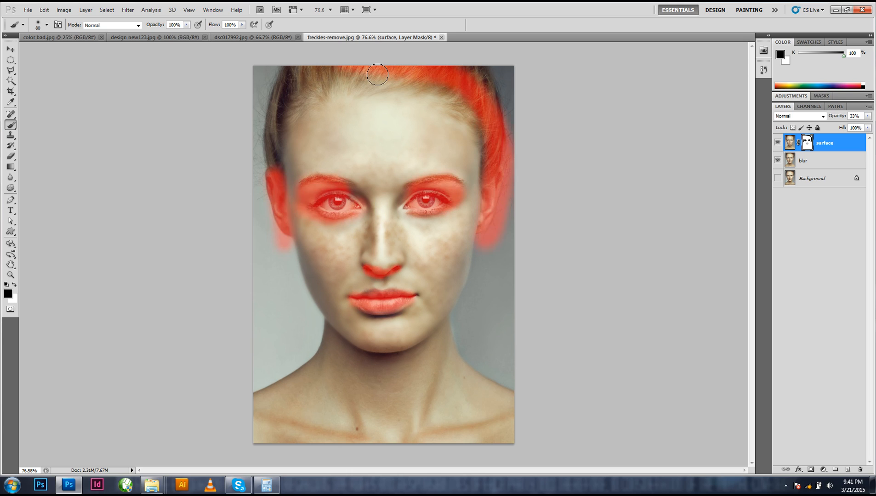
key(backslash)
Enlarge the brush to 200 px and mask out the remaining hair, the backdrop, the neck and the shoulders.
key(bracketright)
key(bracketright)
key(bracketright)
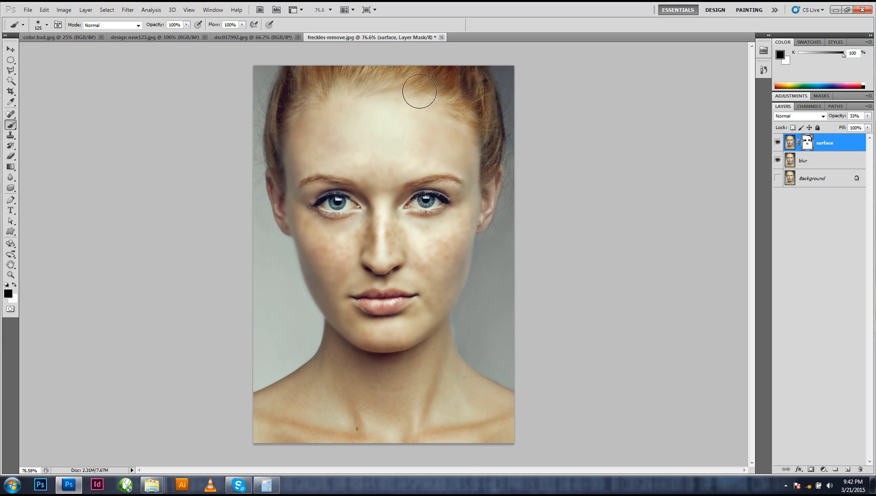
key(bracketright)
key(bracketright)
key(bracketright)
mouse_move(564, 191)
mouse_down()
mouse_move(505, 195)
mouse_move(503, 290)
mouse_move(460, 87)
mouse_up()
click(242, 254)
click(508, 202)
click(434, 403)
click(250, 175)
Set the surface layer's opacity to 13%, toggling its visibility to compare the effect.
click(867, 116)
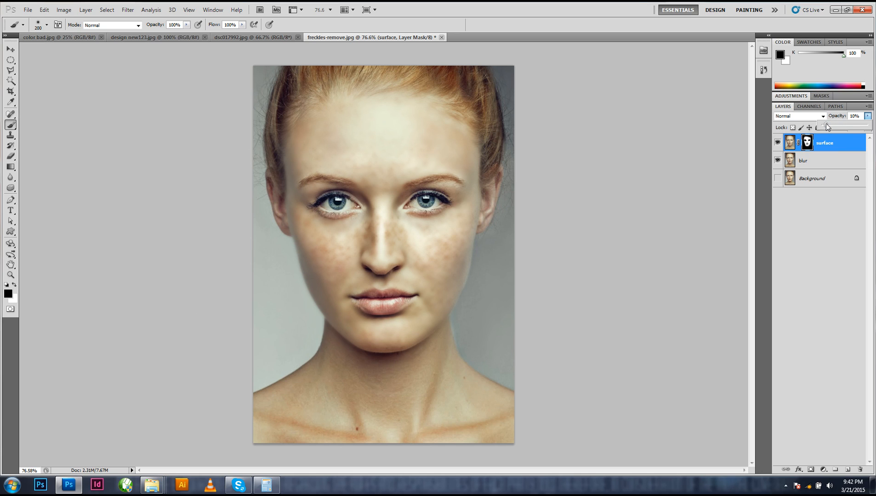
drag(828, 123, 826, 125)
drag(826, 125, 828, 127)
click(777, 142)
click(777, 142)
click(777, 142)
click(777, 144)
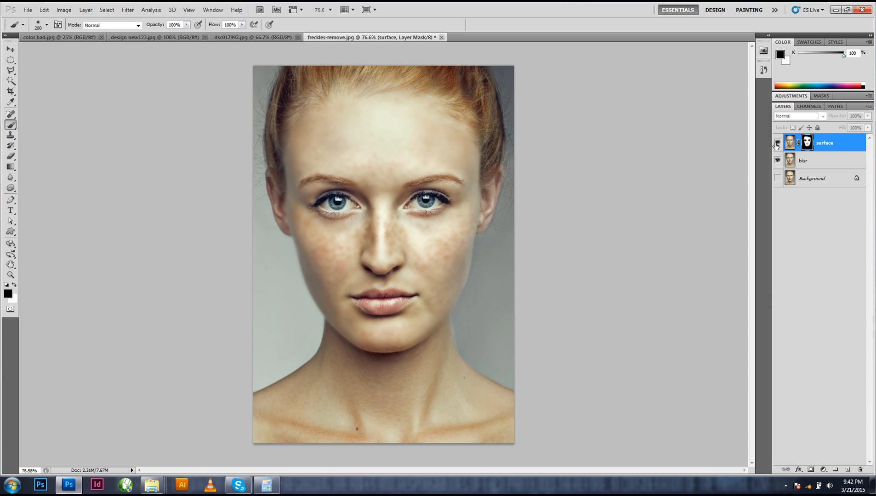
click(867, 115)
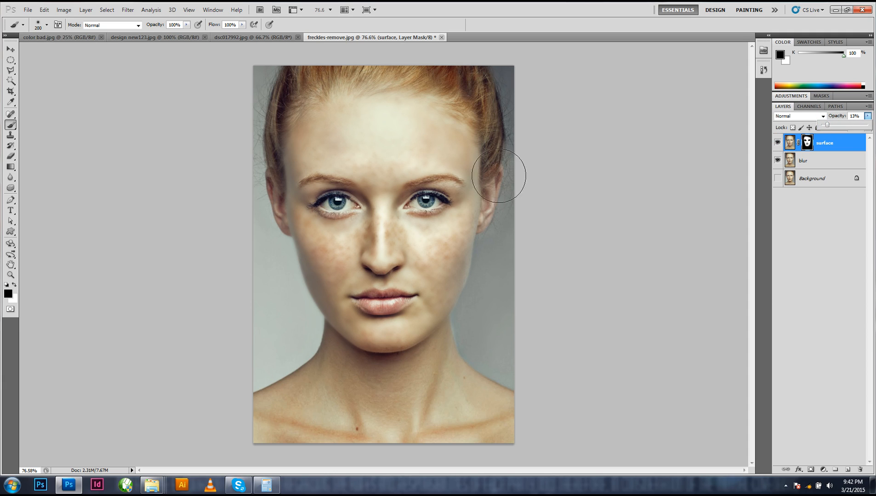
Merge the surface and blur layers.
click(822, 160)
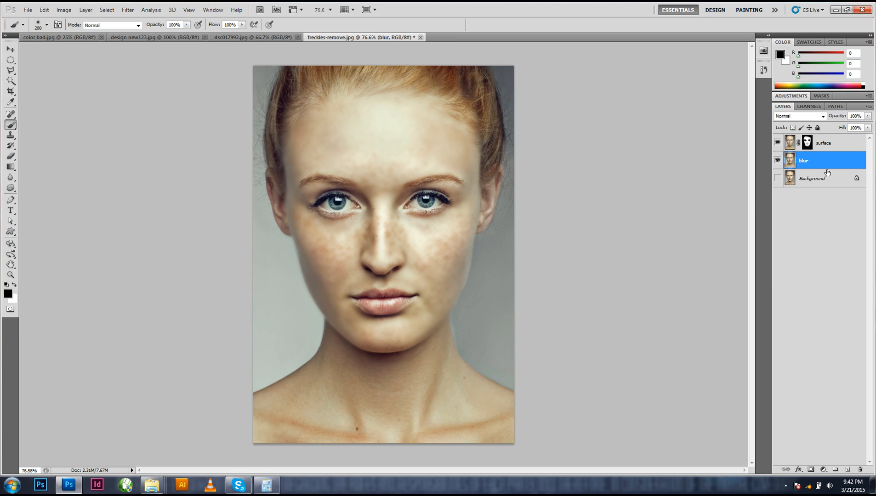
shift+click(828, 152)
key(ctrl+e)
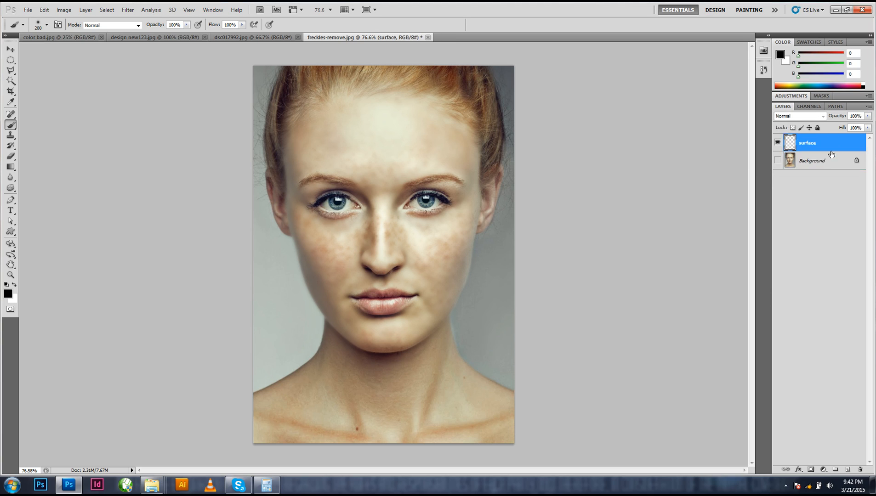
Show the Background layer, and toggle the merged surface layer's visibility to compare the retouched skin with the original.
click(778, 160)
click(778, 143)
click(778, 143)
click(778, 143)
click(778, 143)
key(ctrl+minus)
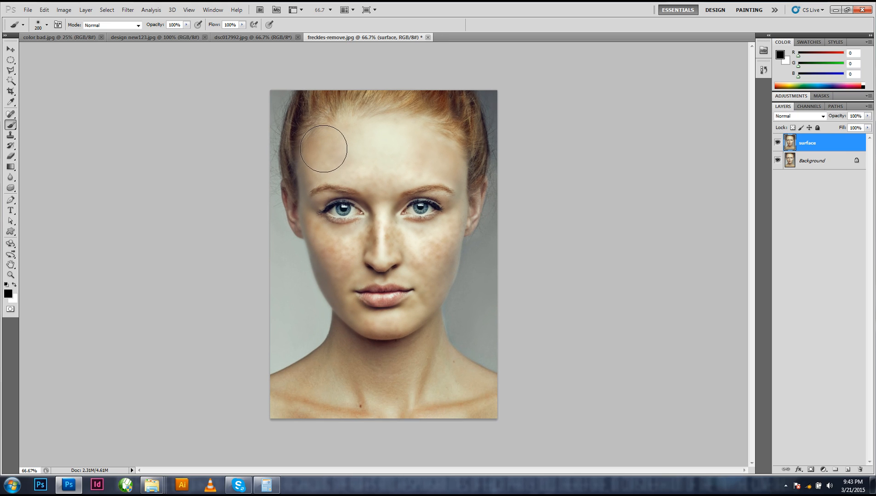
Save a JPEG copy of the portrait in the WEEK2 folder under the name "clear spot".
click(27, 10)
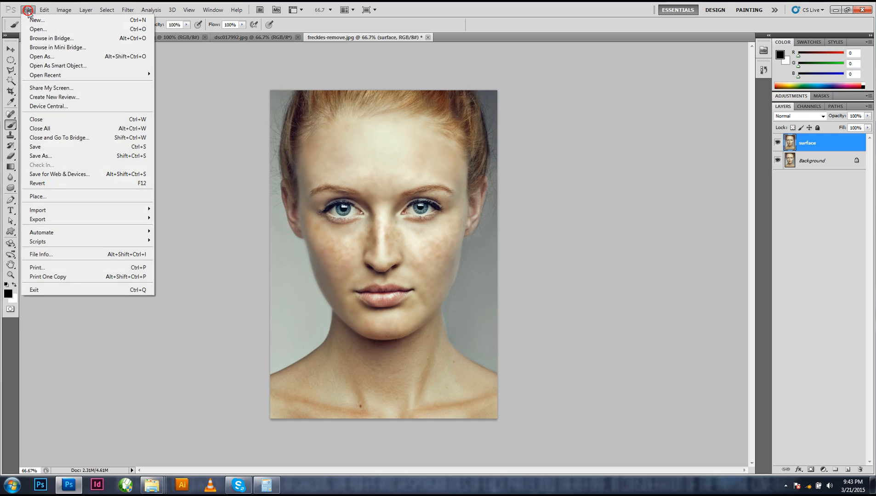
click(64, 155)
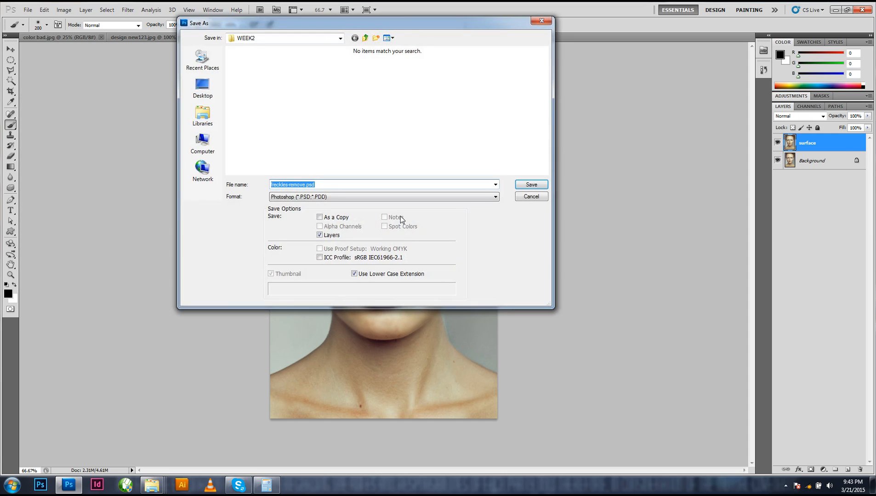
click(322, 196)
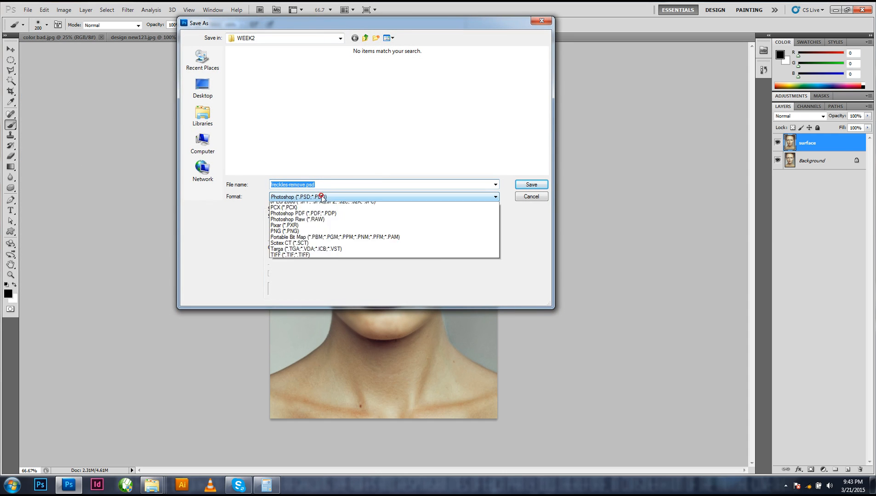
click(324, 258)
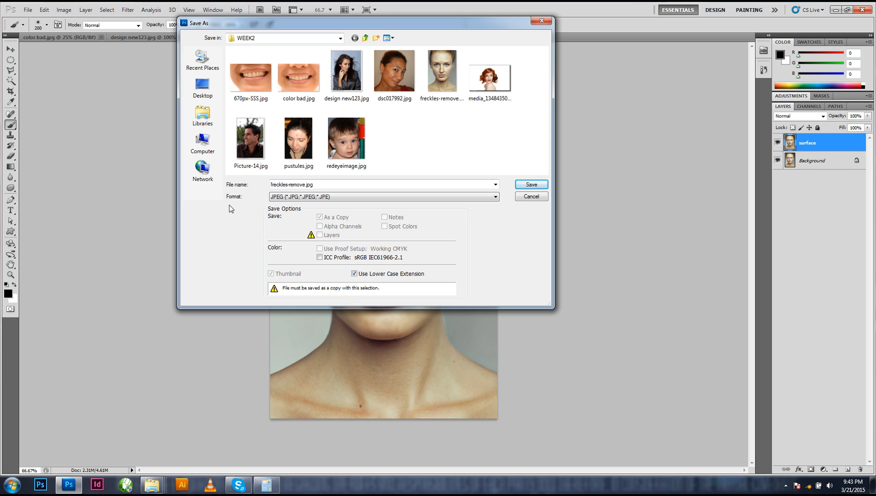
double_click(317, 184)
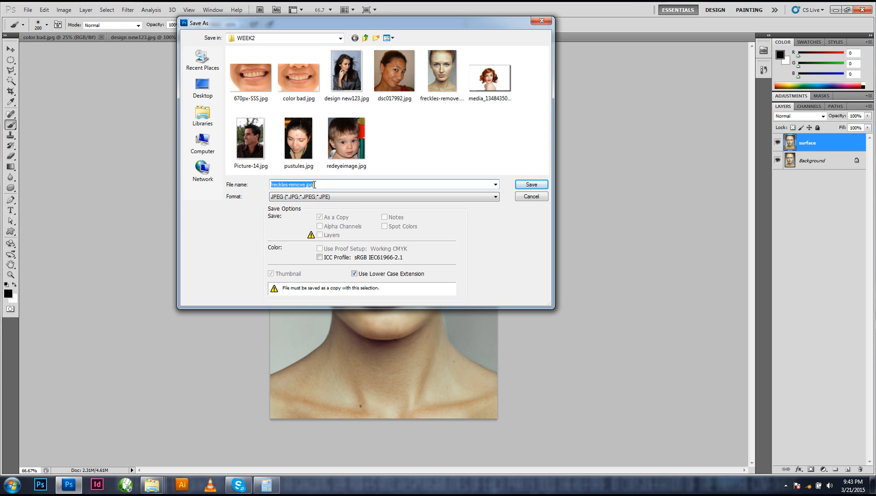
text(clear spot)
key(Return)
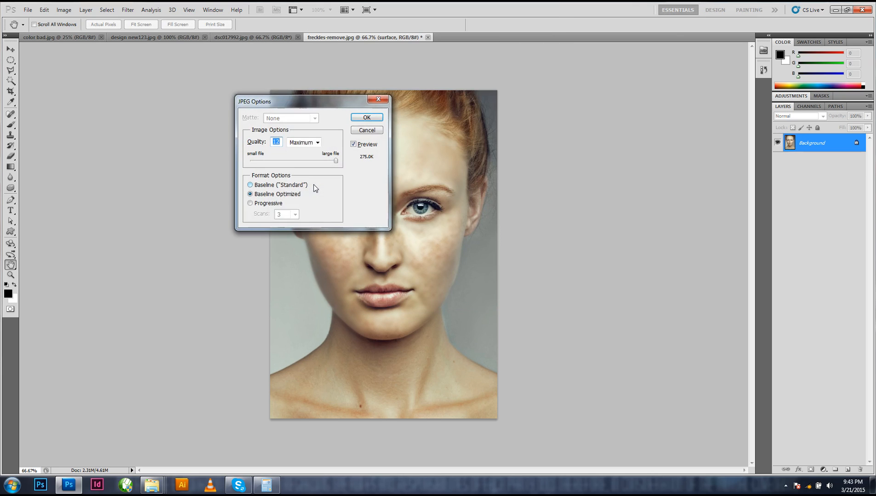